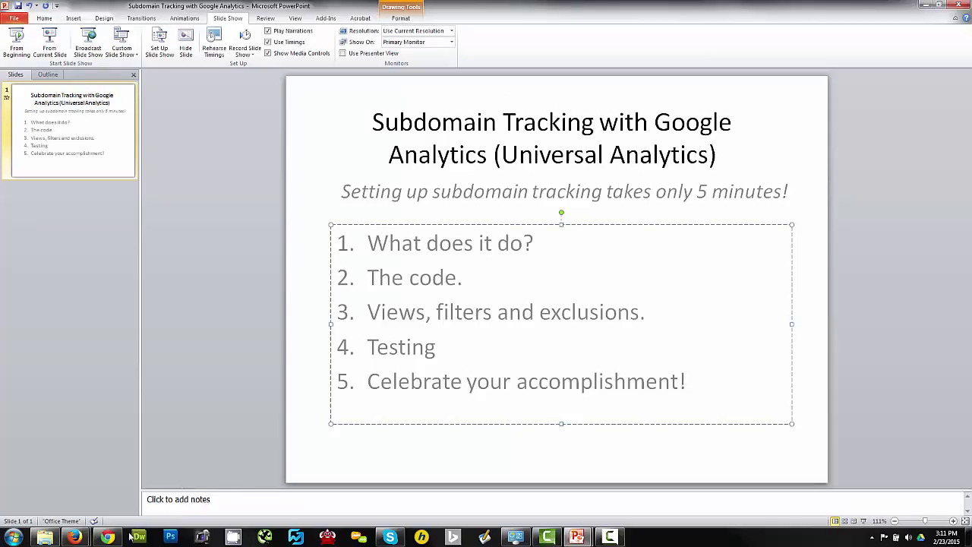
Switch to Firefox and load the subdomain tests.webgumption.com in a new tab, based on the main site's address
{"action": "mouse_move", "coordinate": [75, 536]}
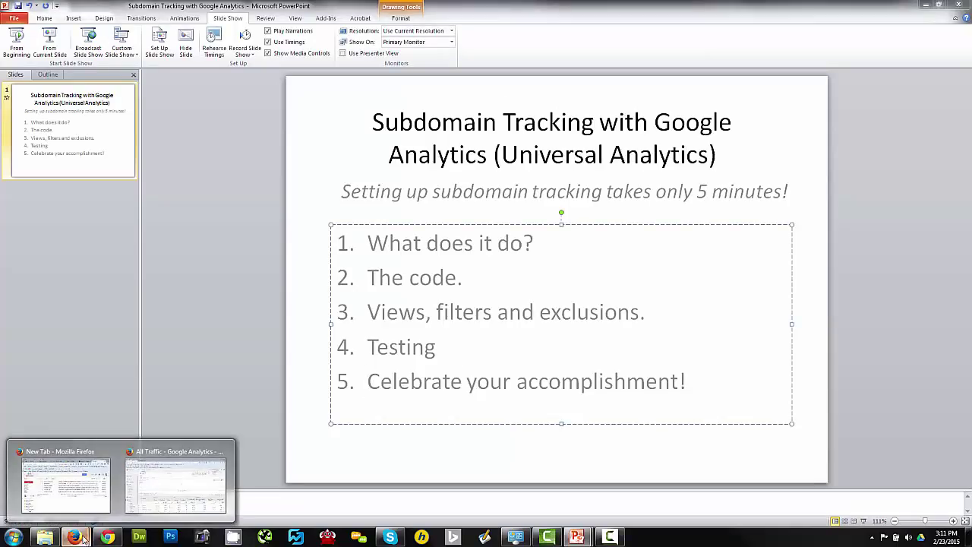
{"action": "left_click", "coordinate": [161, 498]}
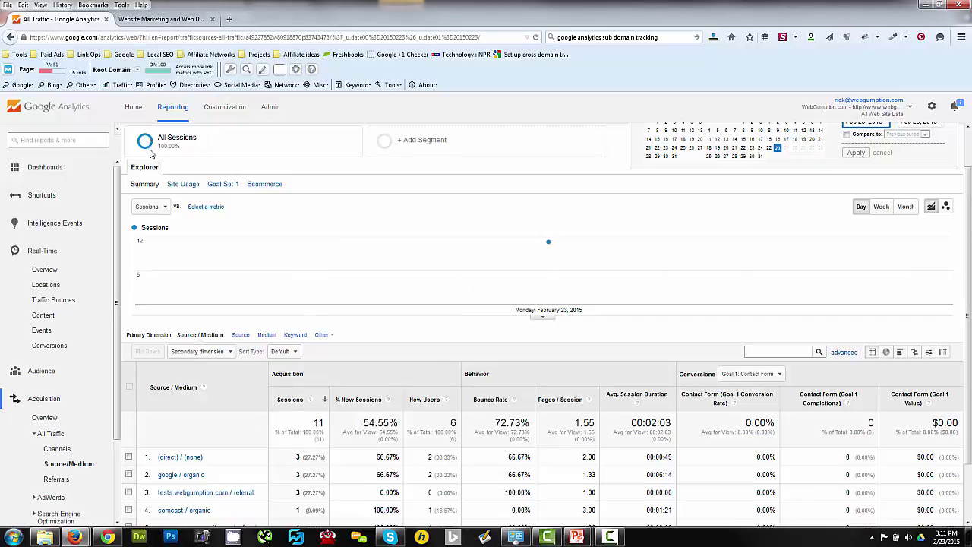
{"action": "left_click", "coordinate": [161, 18]}
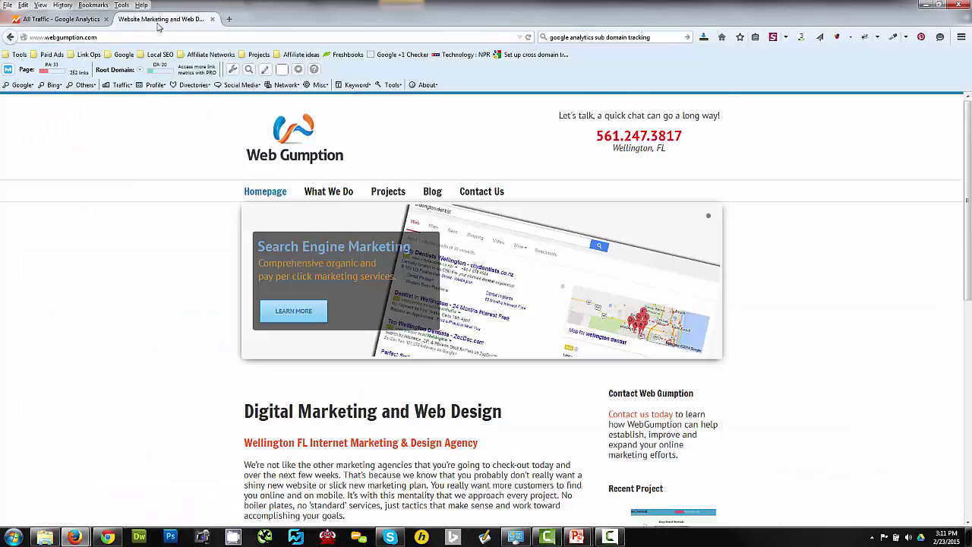
{"action": "left_click", "coordinate": [96, 38]}
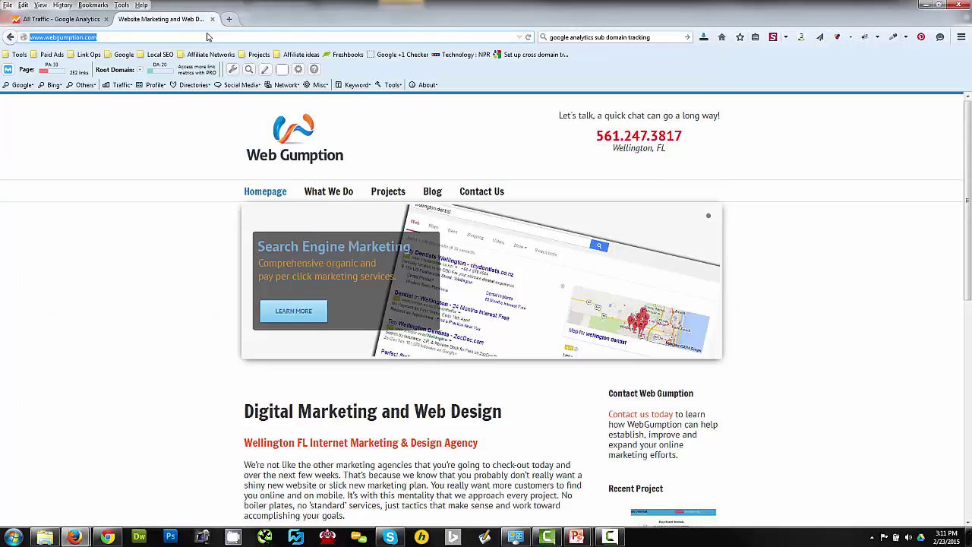
{"action": "key", "text": "ctrl+c"}
{"action": "key", "text": "ctrl+t"}
{"action": "key", "text": "ctrl+v"}
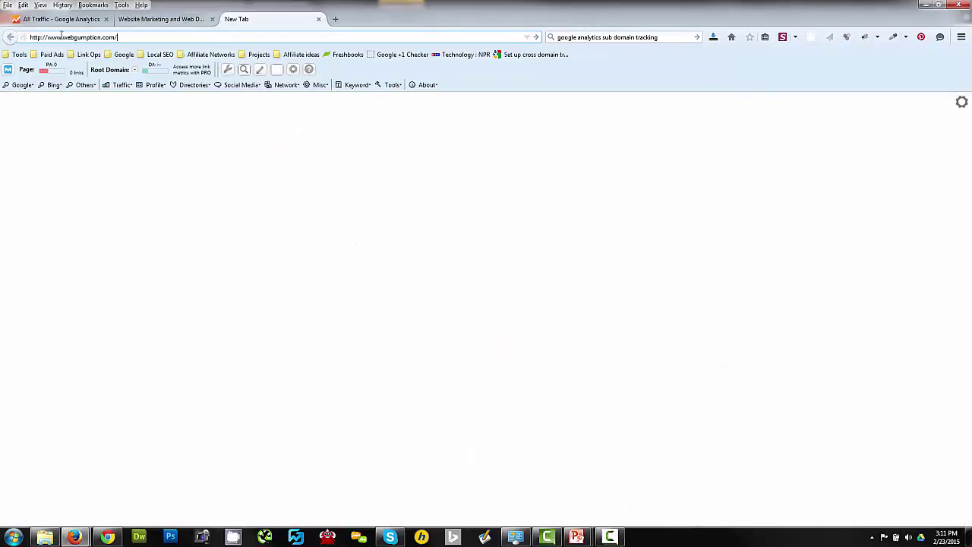
{"action": "left_click_drag", "start_coordinate": [61, 37], "coordinate": [2, 31]}
{"action": "type", "text": "tests."}
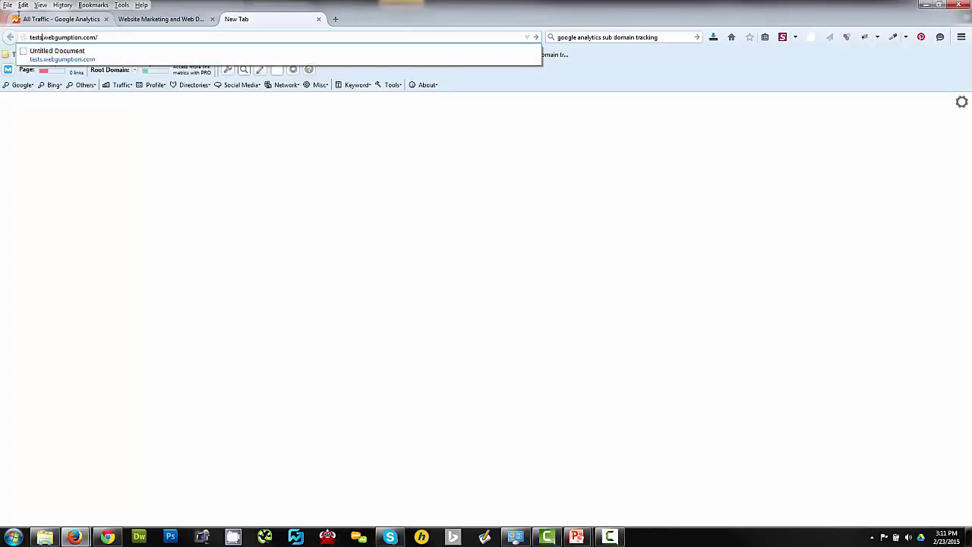
{"action": "key", "text": "Return"}
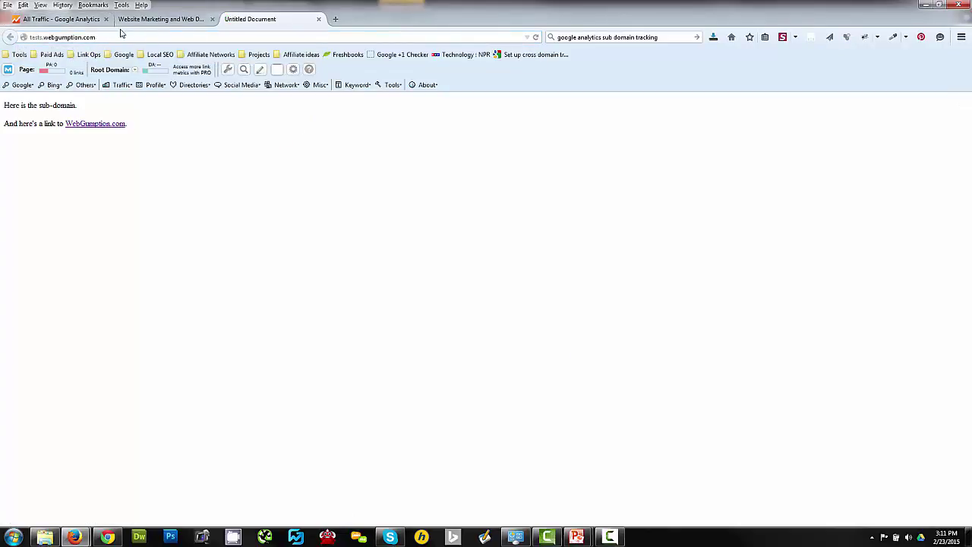
Compare the Source/Medium report with the main site and subdomain pages, examining the tests.webgumption.com referral row
{"action": "left_click", "coordinate": [59, 21]}
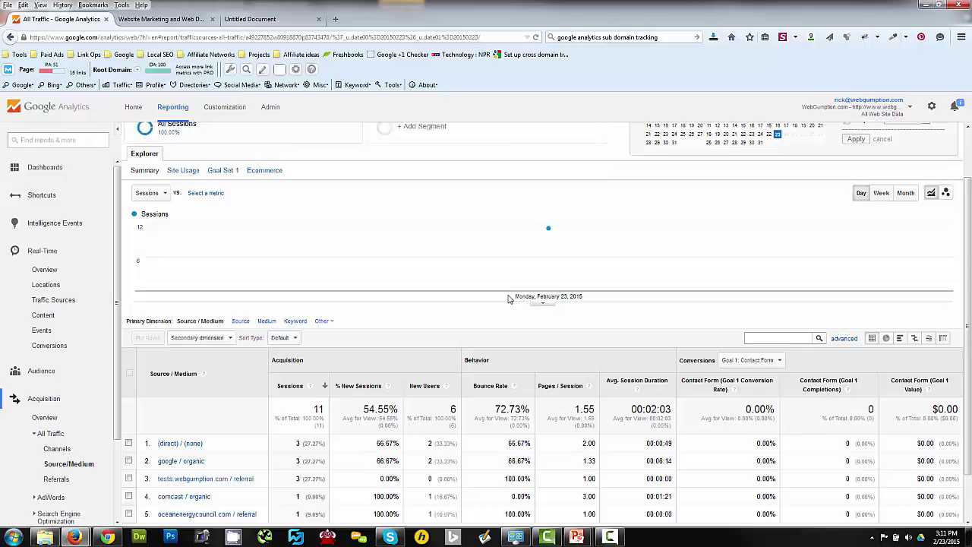
{"action": "scroll", "coordinate": [509, 298], "scroll_direction": "down", "scroll_amount": 1}
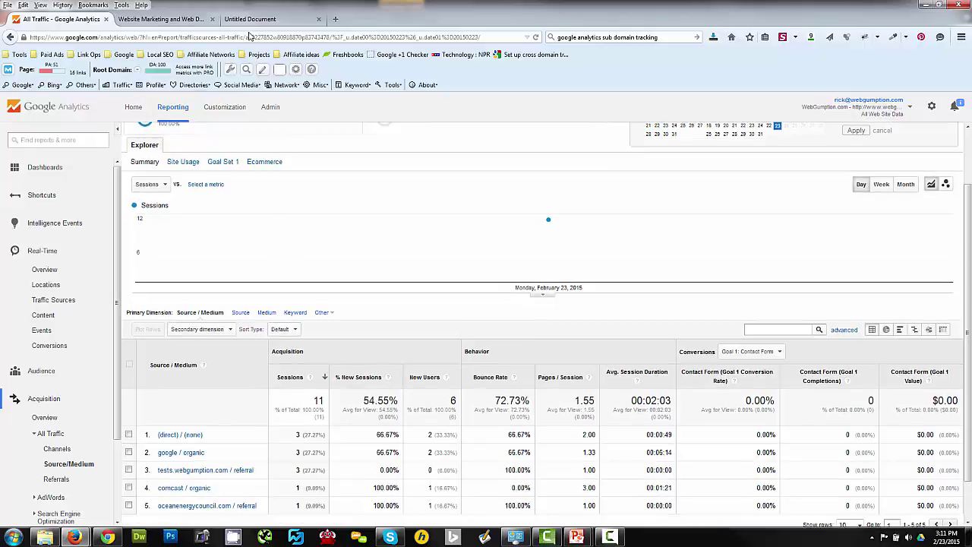
{"action": "left_click", "coordinate": [156, 19]}
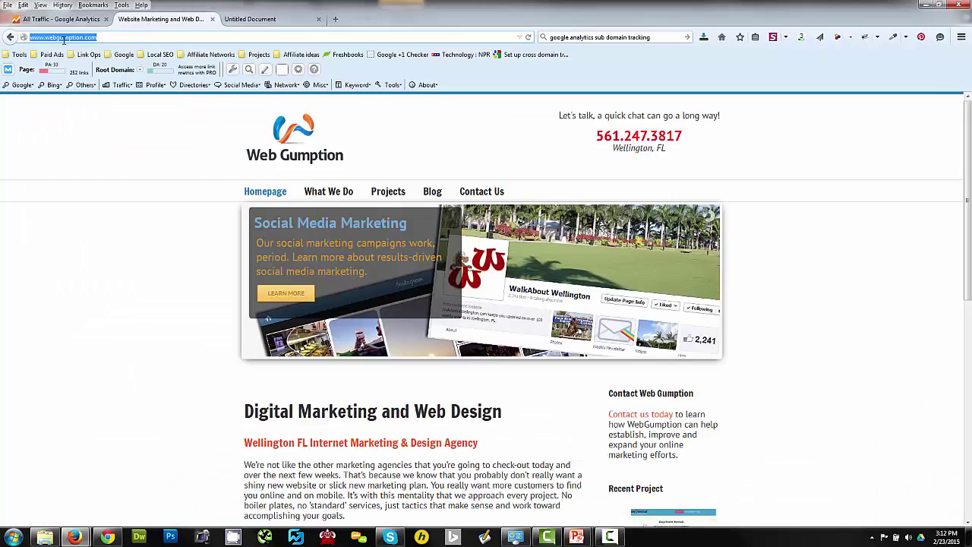
{"action": "left_click", "coordinate": [229, 20]}
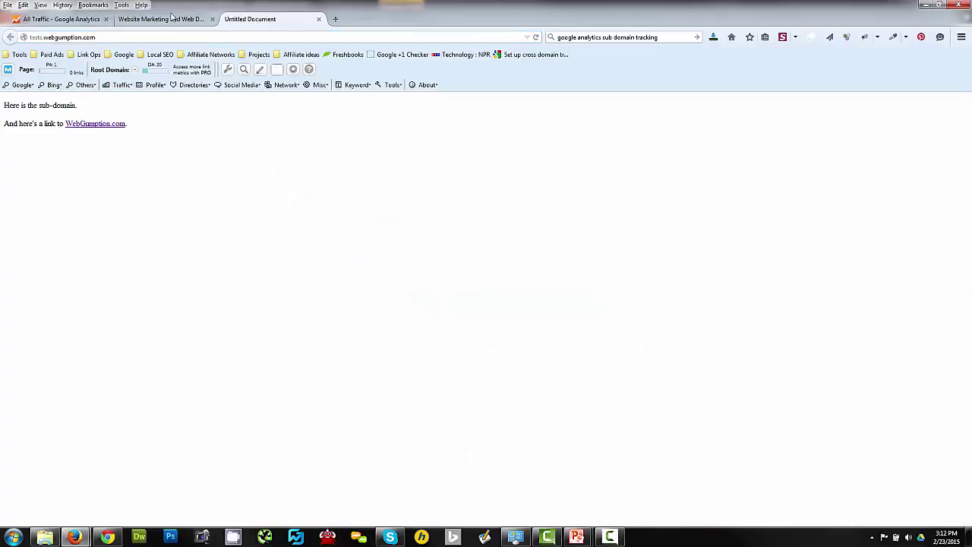
{"action": "left_click", "coordinate": [84, 21]}
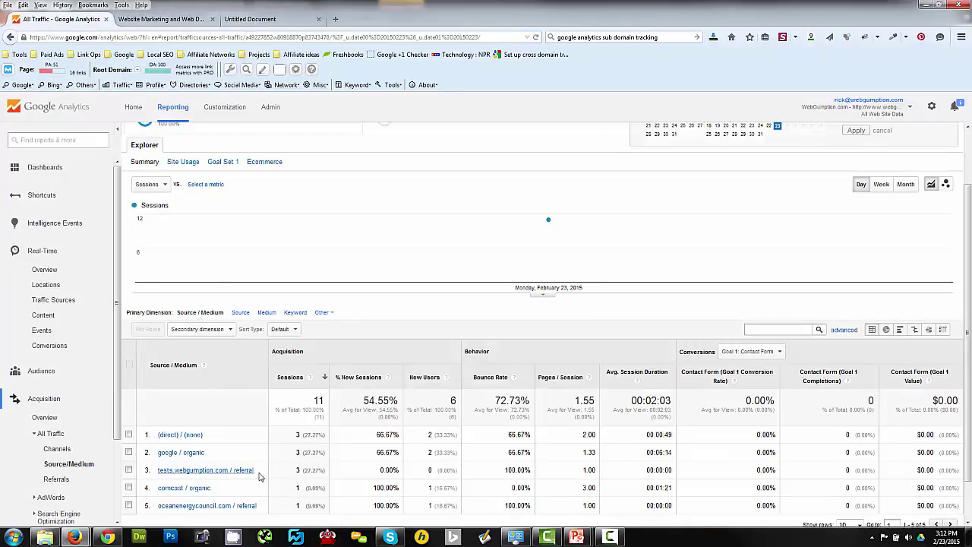
{"action": "left_click_drag", "start_coordinate": [245, 473], "coordinate": [158, 472]}
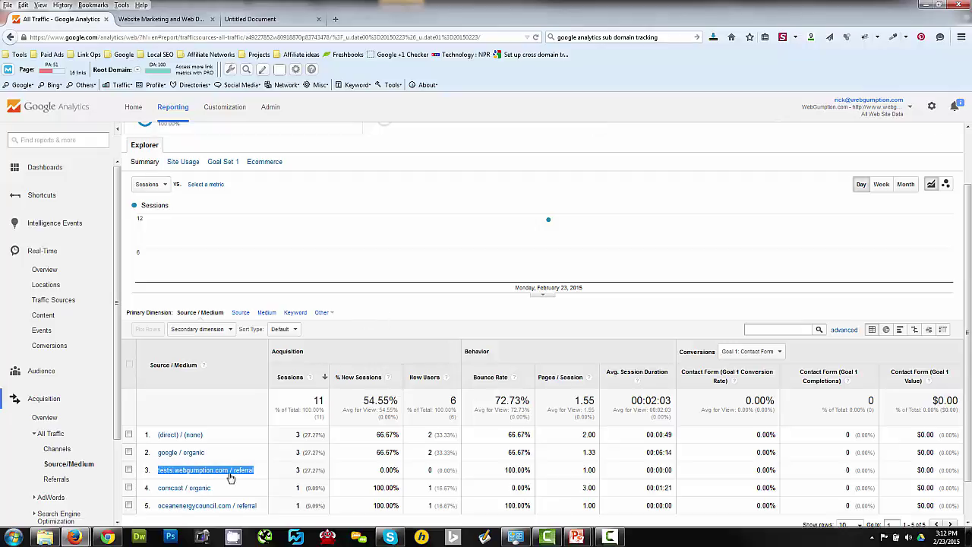
{"action": "left_click", "coordinate": [444, 323]}
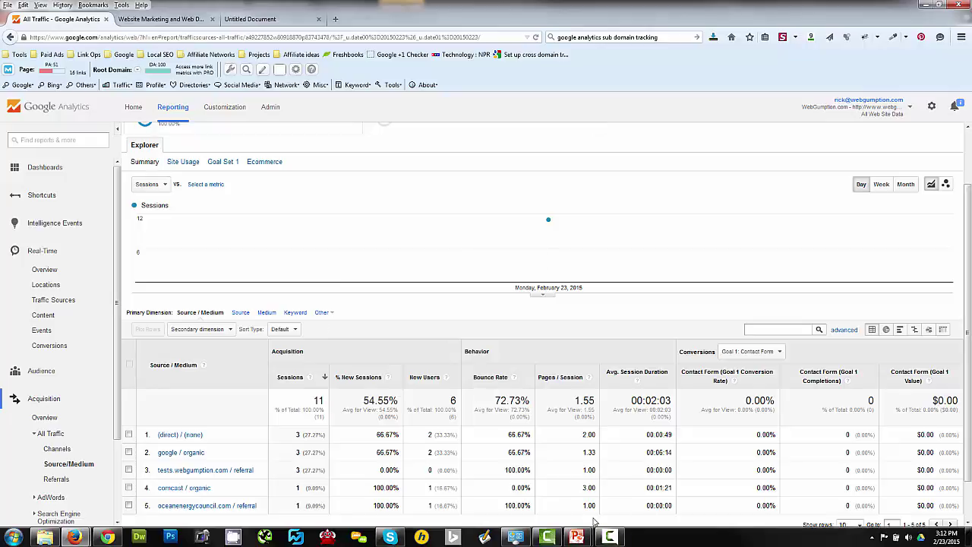
Open the WebGumption.com property's tracking code in the Analytics administration and select the whole script
{"action": "left_click", "coordinate": [270, 107]}
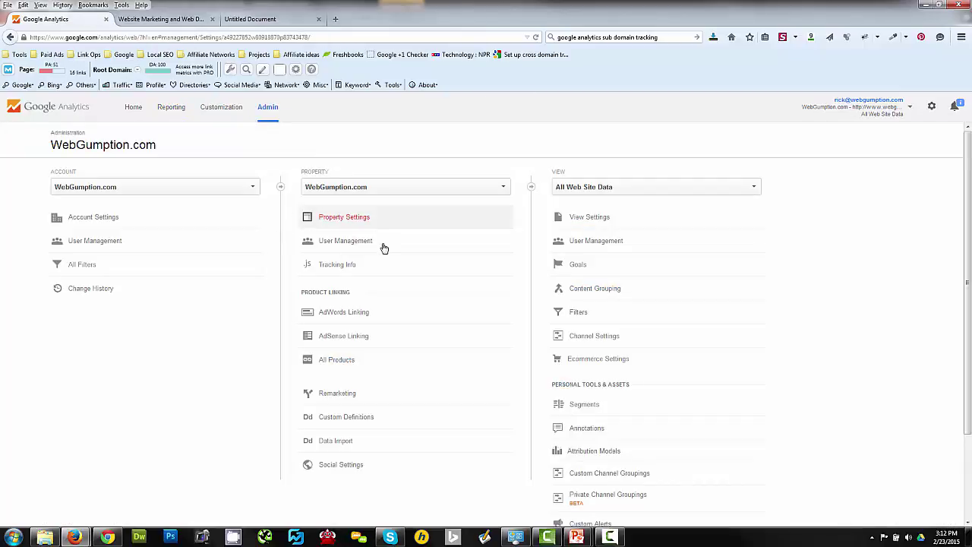
{"action": "left_click", "coordinate": [348, 266]}
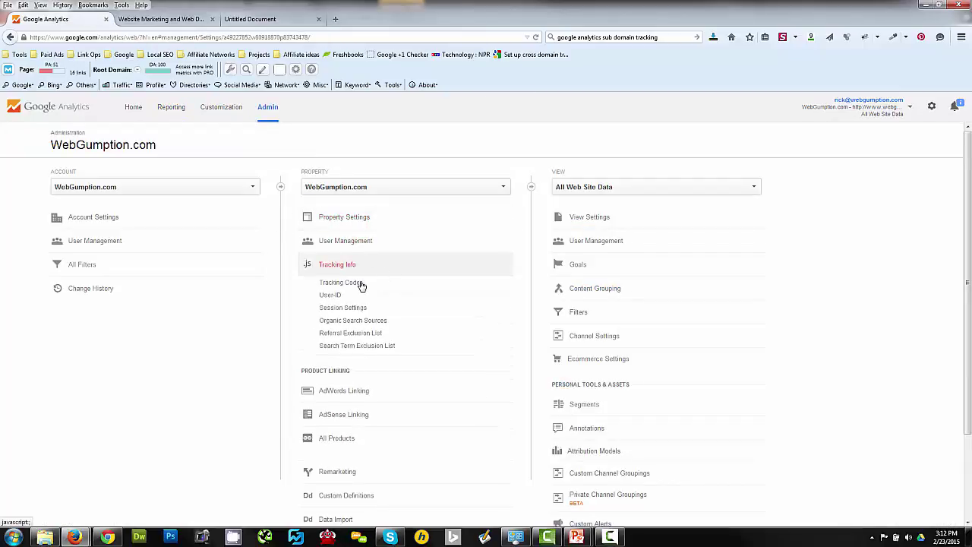
{"action": "left_click", "coordinate": [359, 285]}
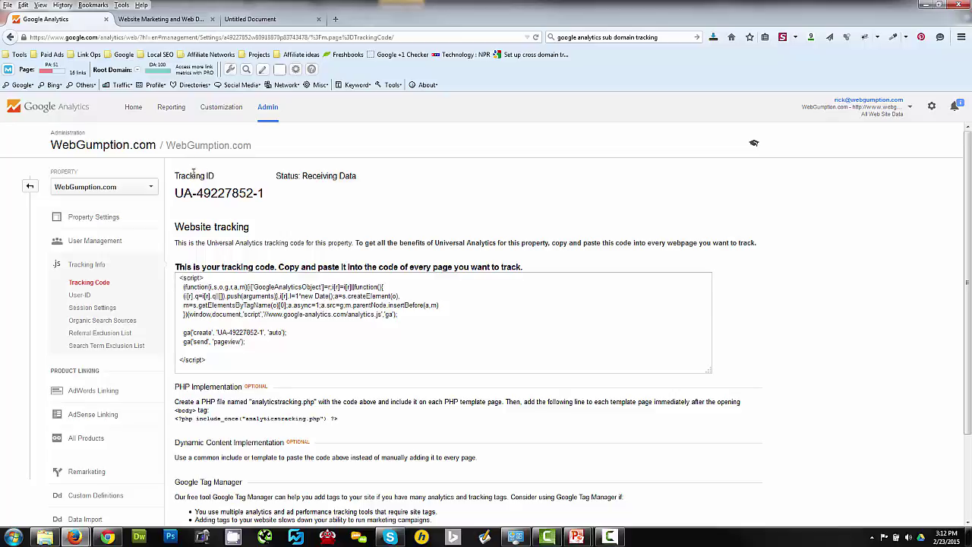
{"action": "left_click", "coordinate": [288, 319]}
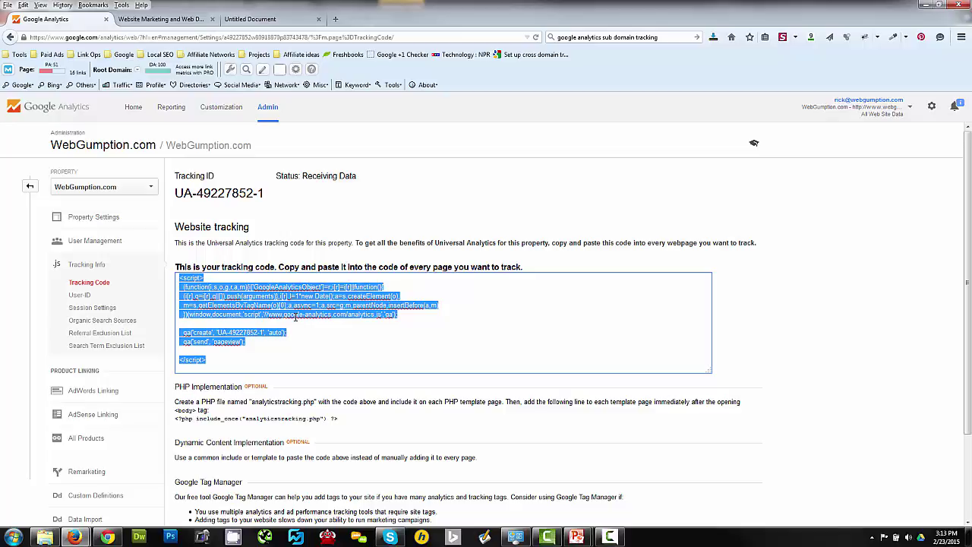
Review the subdomain page and the main site that need the tracking code, and return to Analytics
{"action": "left_click", "coordinate": [179, 21]}
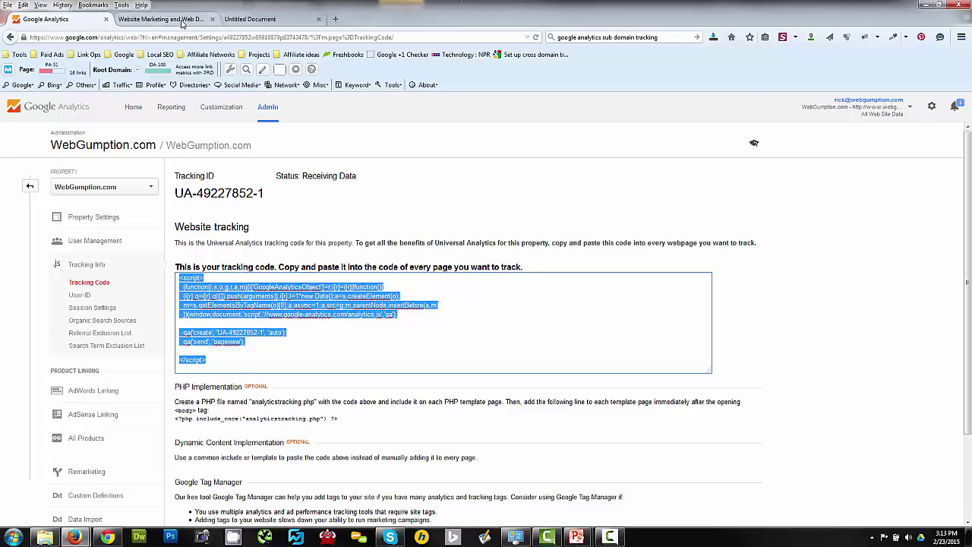
{"action": "left_click", "coordinate": [269, 18]}
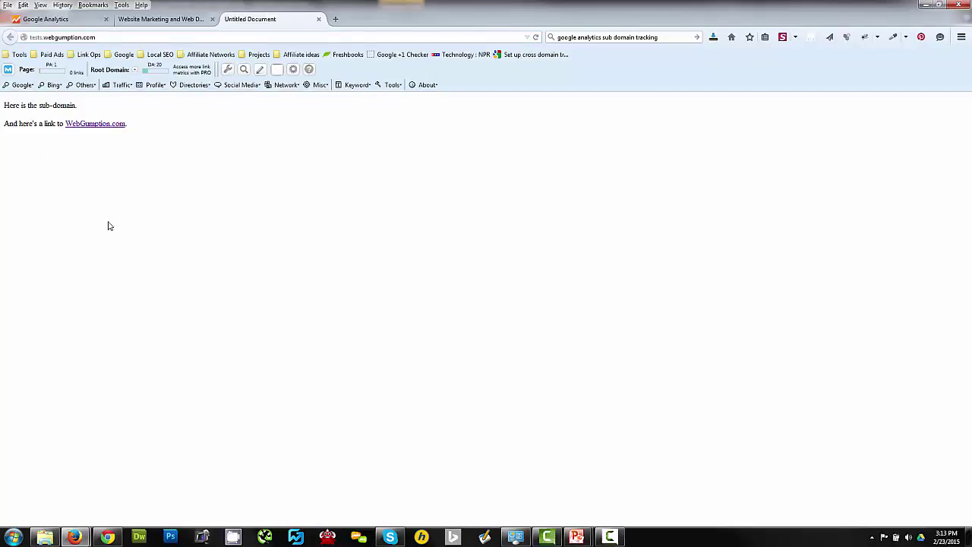
{"action": "left_click", "coordinate": [122, 22]}
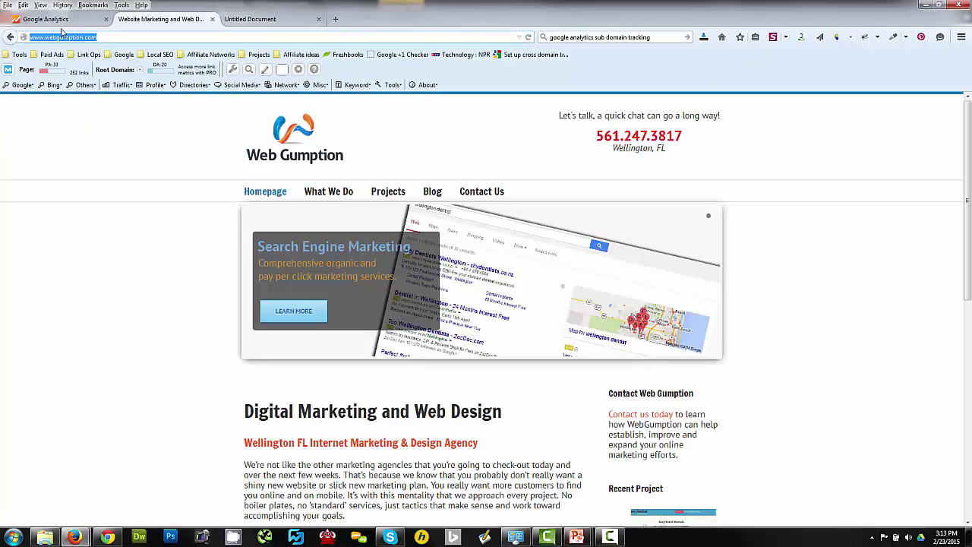
{"action": "left_click", "coordinate": [61, 21]}
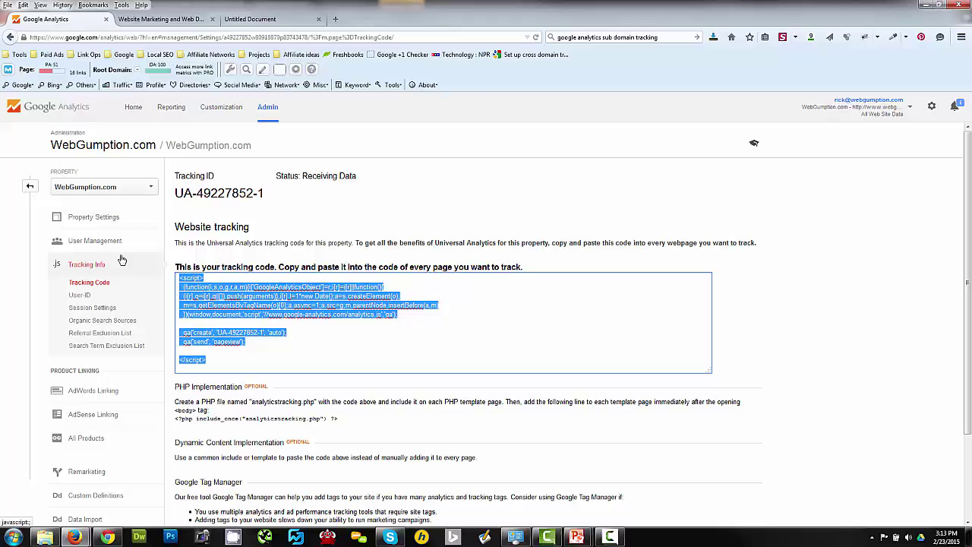
Create a new website reporting view named "Show Subdomain" with the time zone (GMT-05:00) Eastern Time
{"action": "left_click", "coordinate": [268, 107]}
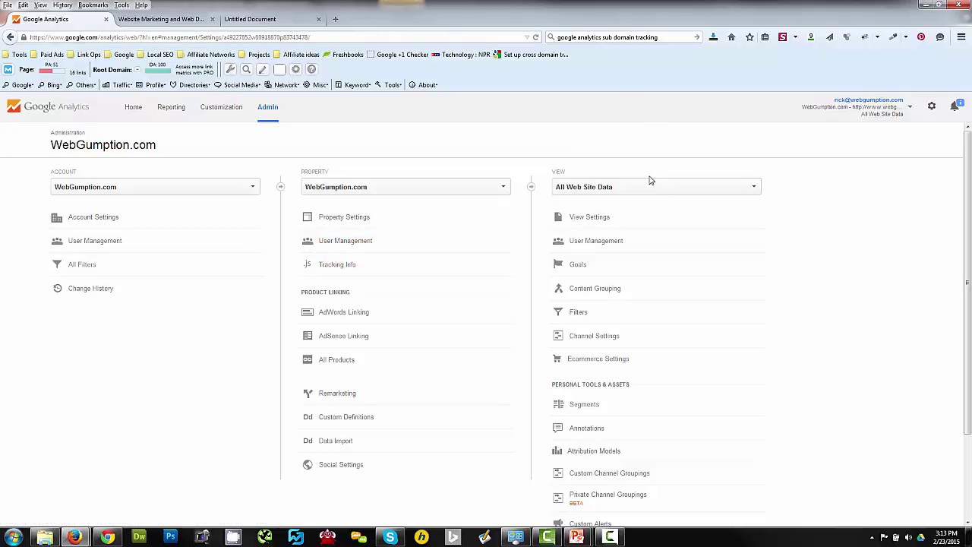
{"action": "left_click", "coordinate": [754, 189]}
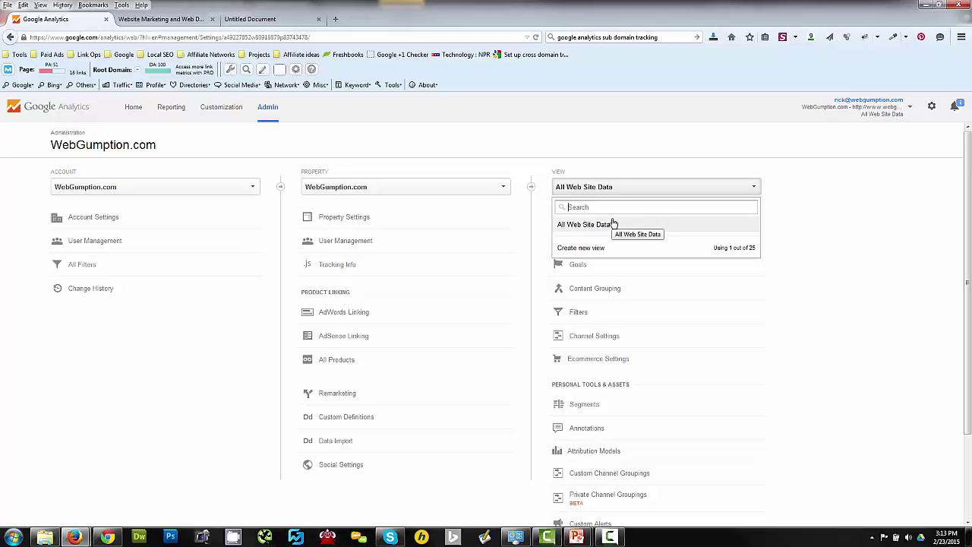
{"action": "left_click", "coordinate": [589, 247]}
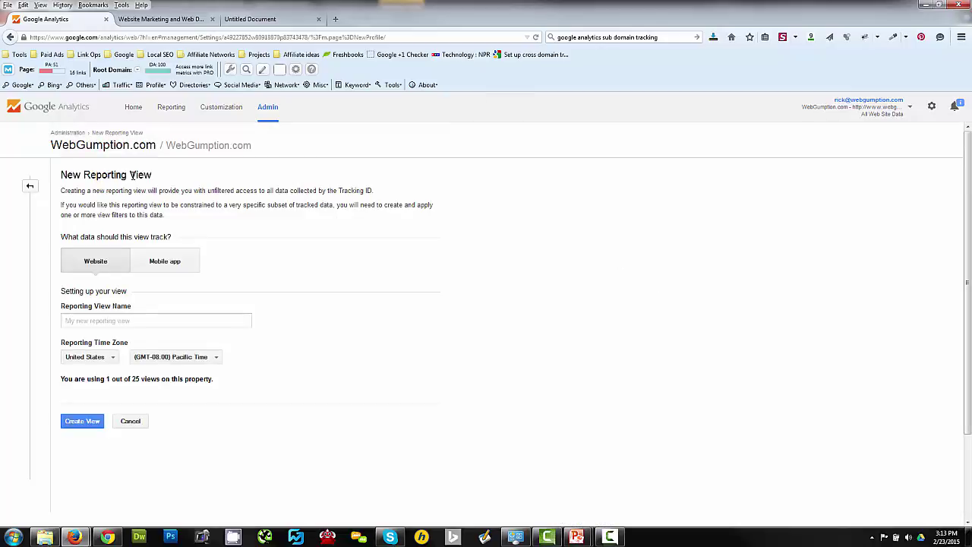
{"action": "left_click", "coordinate": [125, 320]}
{"action": "type", "text": "Show Subdomain"}
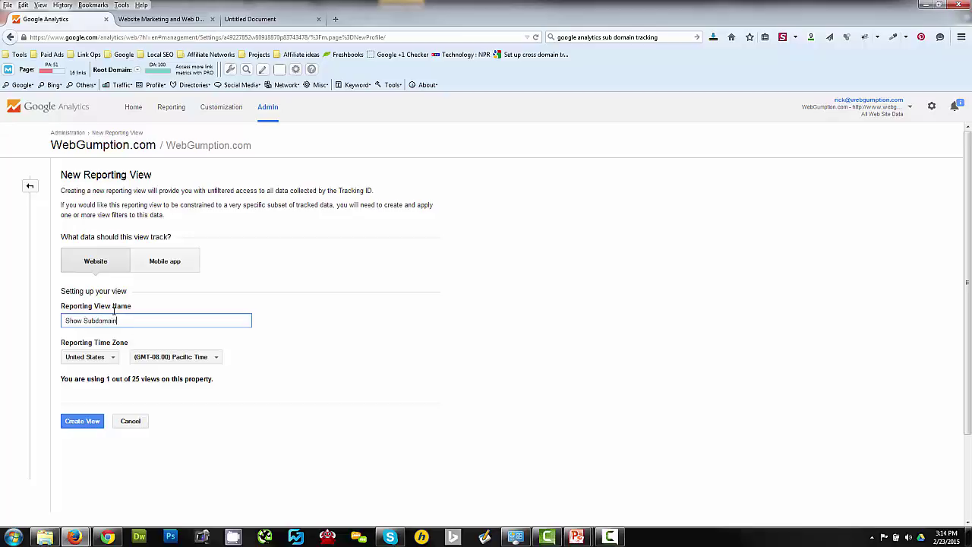
{"action": "left_click", "coordinate": [186, 360]}
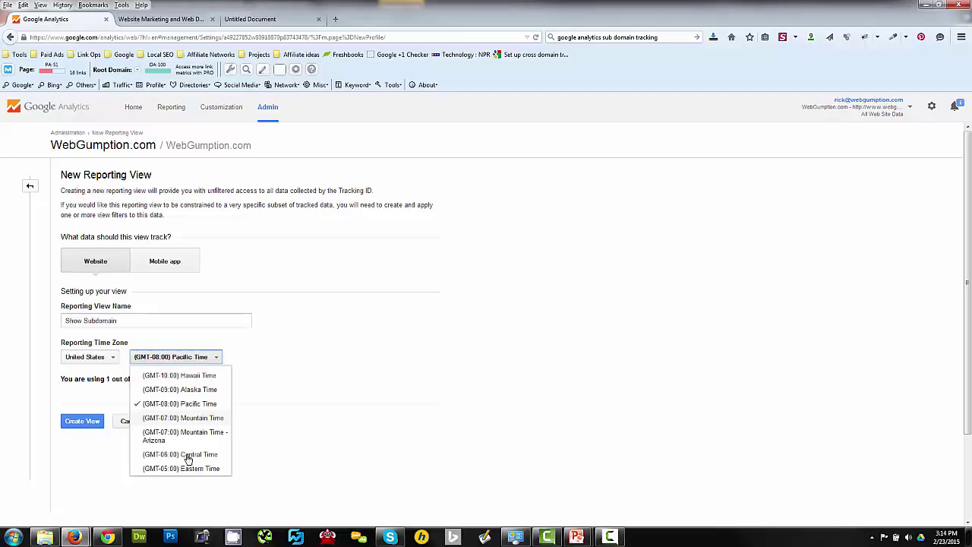
{"action": "left_click", "coordinate": [194, 468]}
{"action": "left_click", "coordinate": [97, 427]}
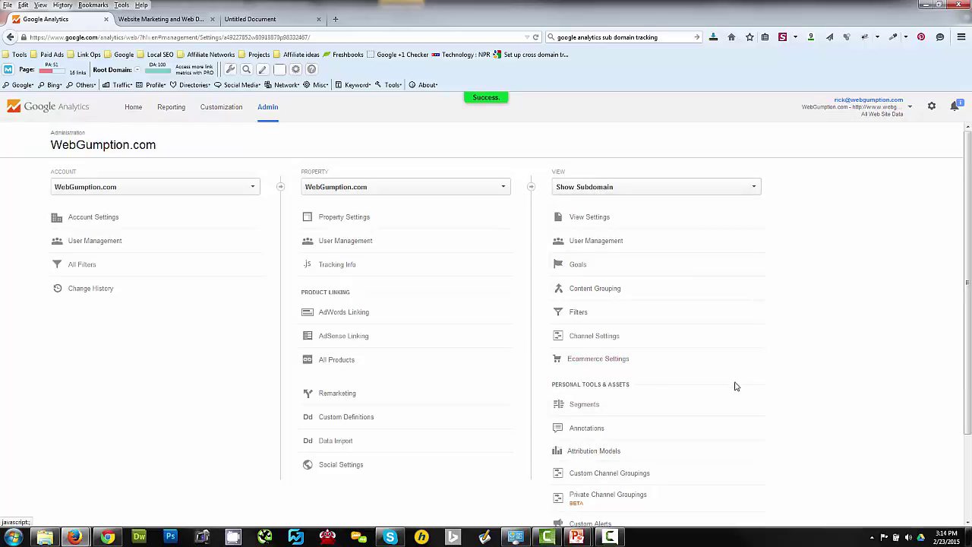
Start a new filter for the Show Subdomain view, using the custom Advanced type and the name "Show subdomain"
{"action": "left_click", "coordinate": [581, 313]}
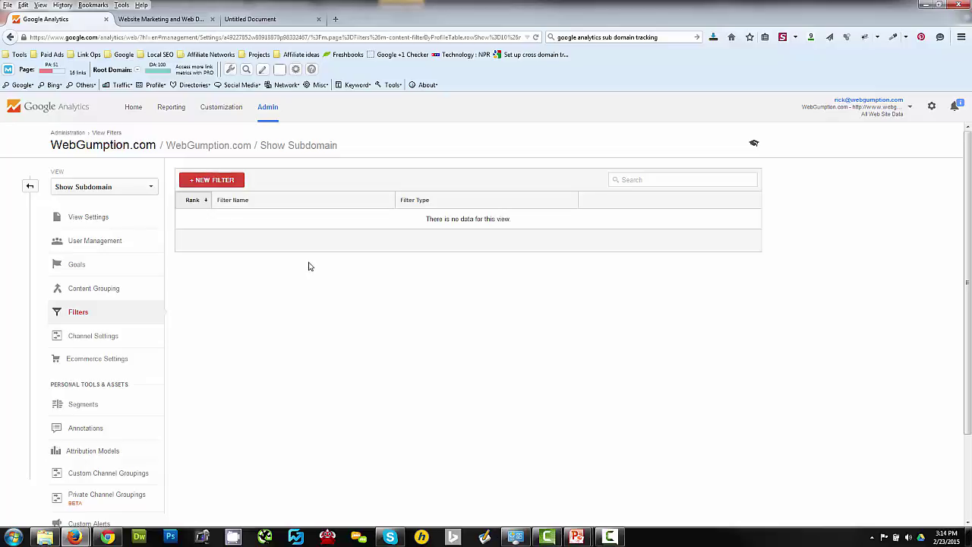
{"action": "left_click", "coordinate": [217, 183]}
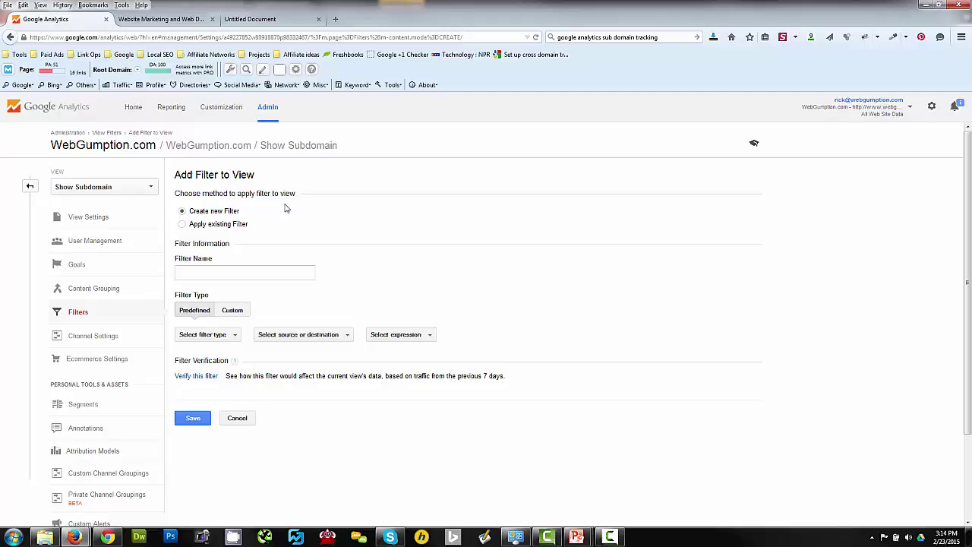
{"action": "left_click", "coordinate": [230, 310]}
{"action": "scroll", "coordinate": [486, 319], "scroll_direction": "down", "scroll_amount": 2}
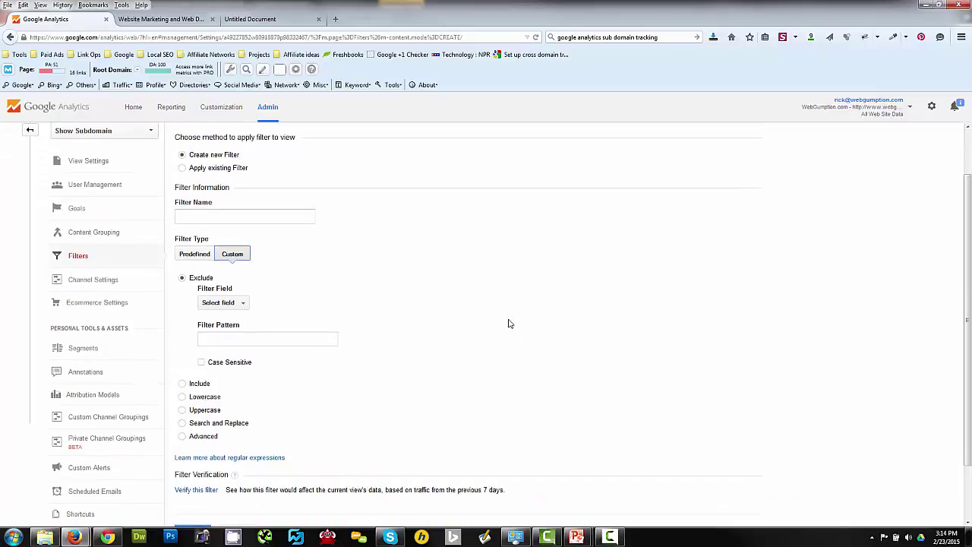
{"action": "left_click", "coordinate": [182, 407]}
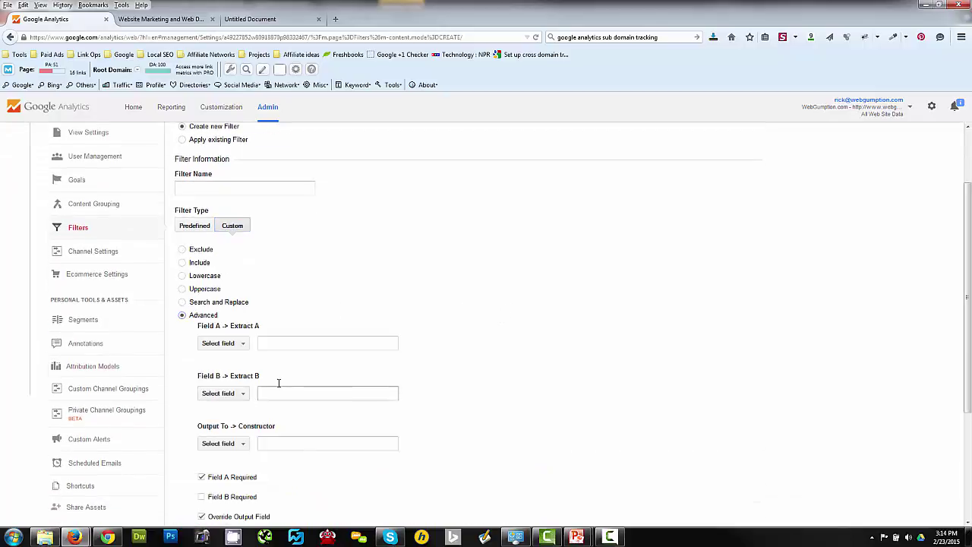
{"action": "scroll", "coordinate": [303, 395], "scroll_direction": "down", "scroll_amount": 1}
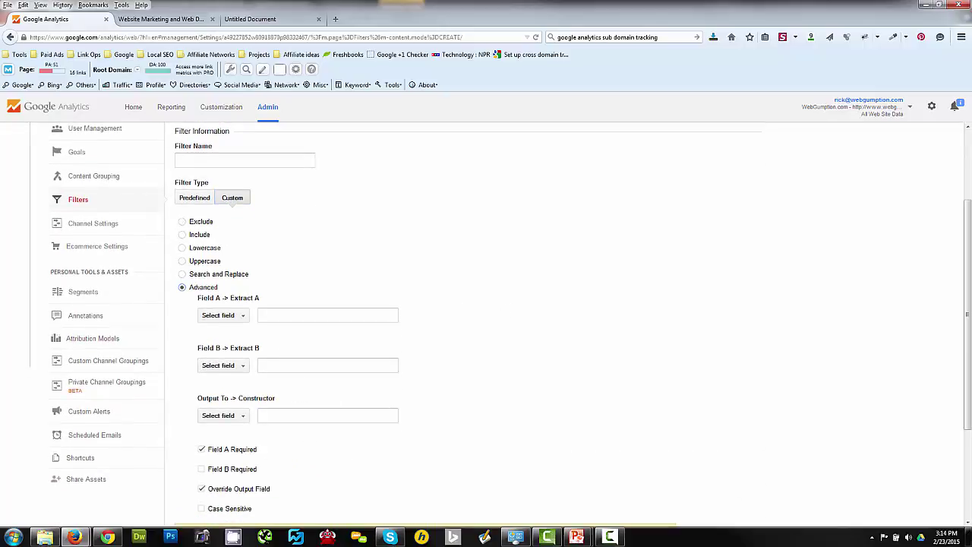
{"action": "scroll", "coordinate": [385, 287], "scroll_direction": "up", "scroll_amount": 1}
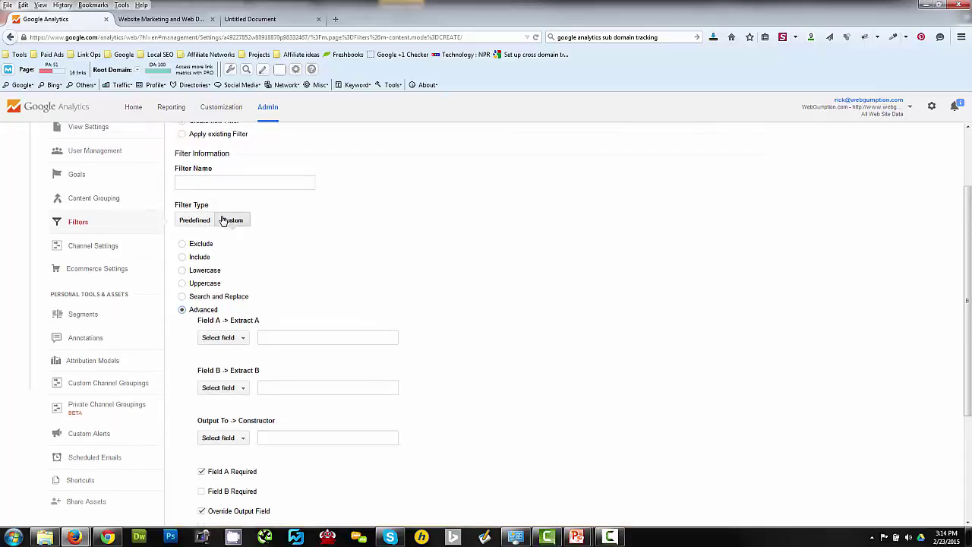
{"action": "left_click", "coordinate": [219, 182]}
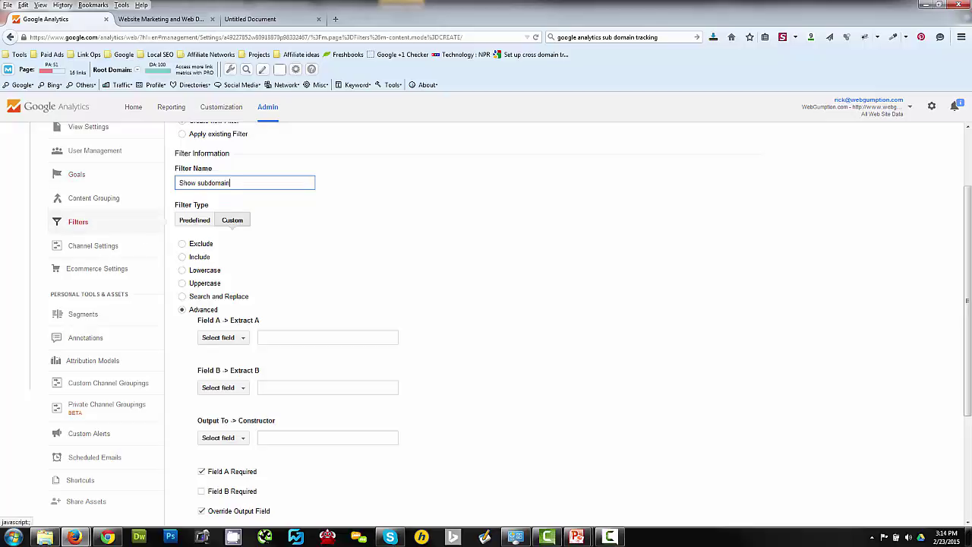
Set the filter's Field A to Hostname and Field B to Request URI, each with the extract pattern (.*)
{"action": "left_click", "coordinate": [107, 537]}
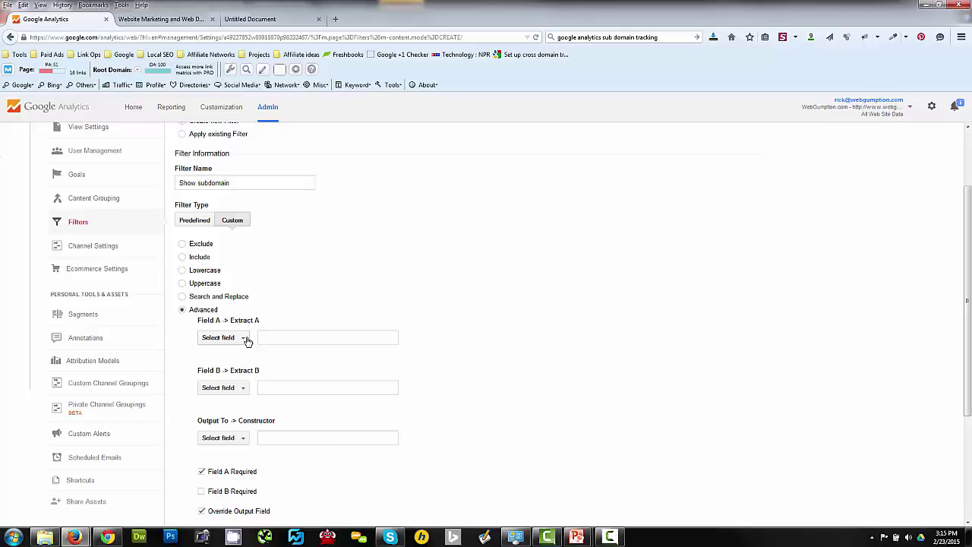
{"action": "left_click", "coordinate": [245, 338]}
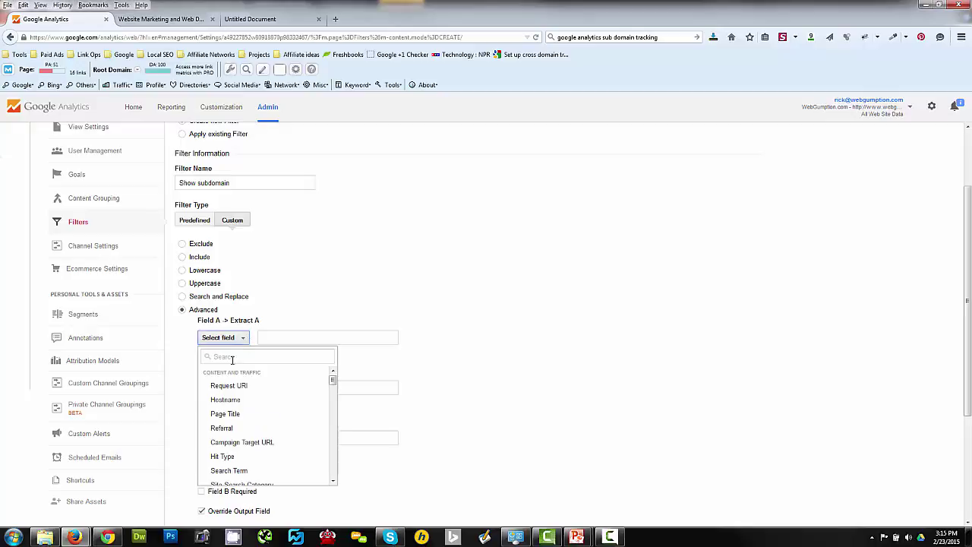
{"action": "left_click", "coordinate": [233, 400]}
{"action": "left_click", "coordinate": [282, 338]}
{"action": "type", "text": "(.*)"}
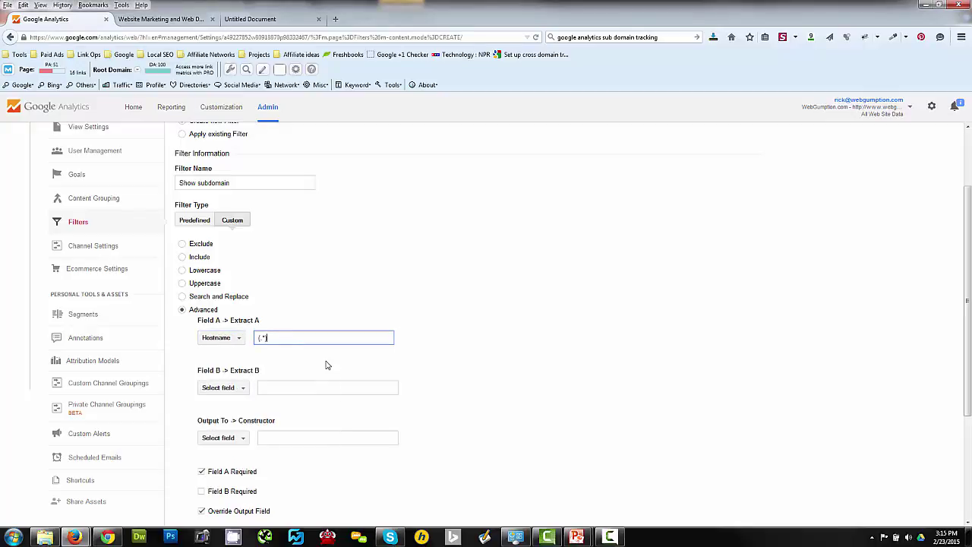
{"action": "left_click", "coordinate": [231, 389]}
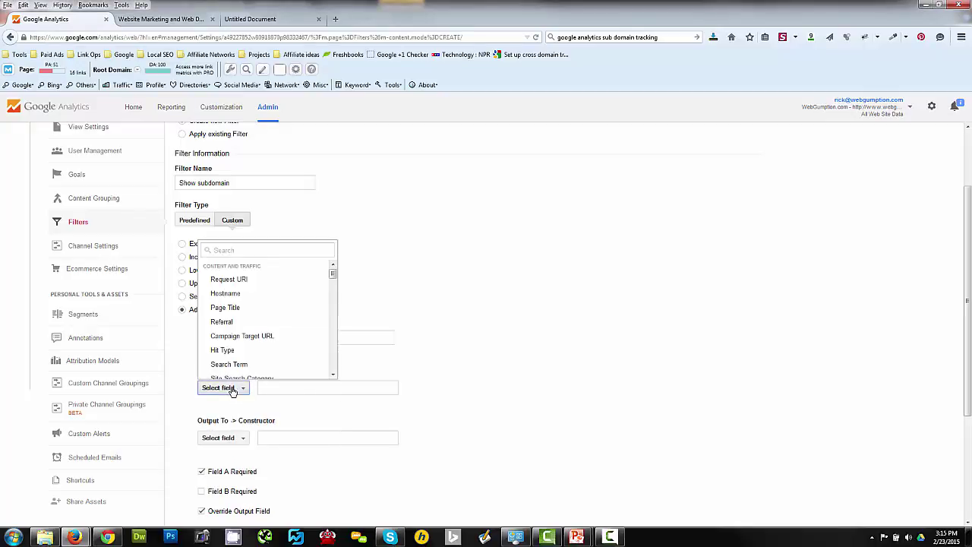
{"action": "left_click", "coordinate": [230, 279]}
{"action": "left_click", "coordinate": [313, 396]}
{"action": "type", "text": "(.*)"}
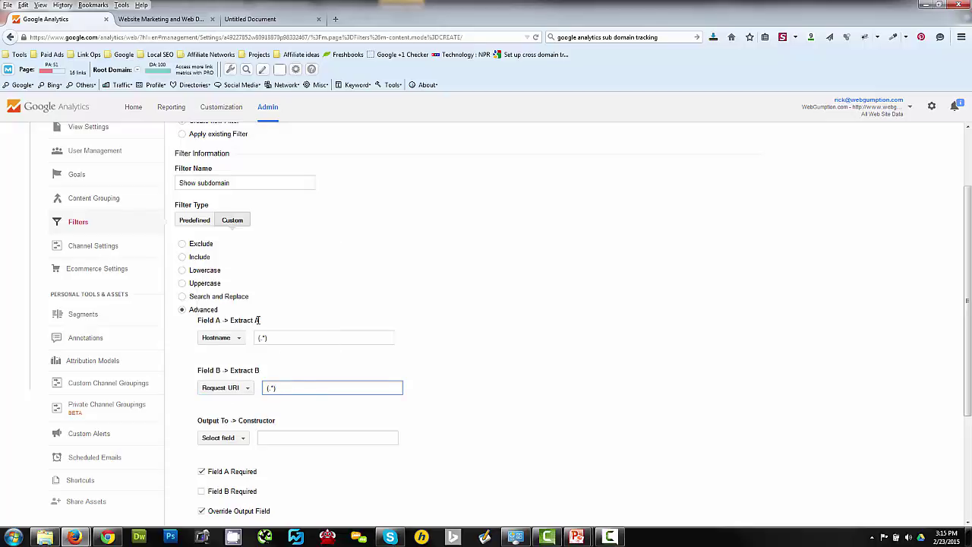
{"action": "left_click", "coordinate": [448, 395]}
Set the filter's output to Request URI with the constructor $A1$B1 and save the filter
{"action": "scroll", "coordinate": [449, 395], "scroll_direction": "down", "scroll_amount": 1}
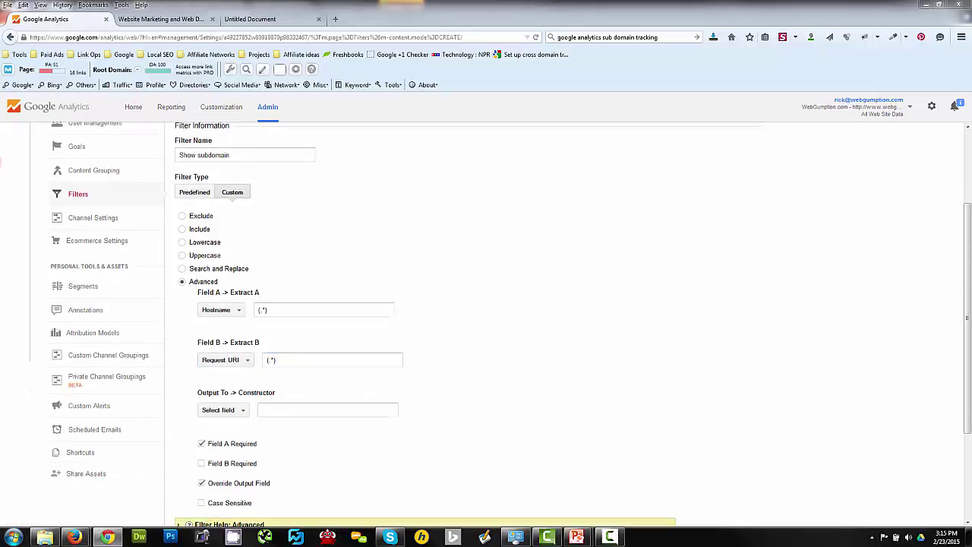
{"action": "left_click", "coordinate": [230, 416]}
{"action": "left_click", "coordinate": [232, 301]}
{"action": "left_click", "coordinate": [331, 410]}
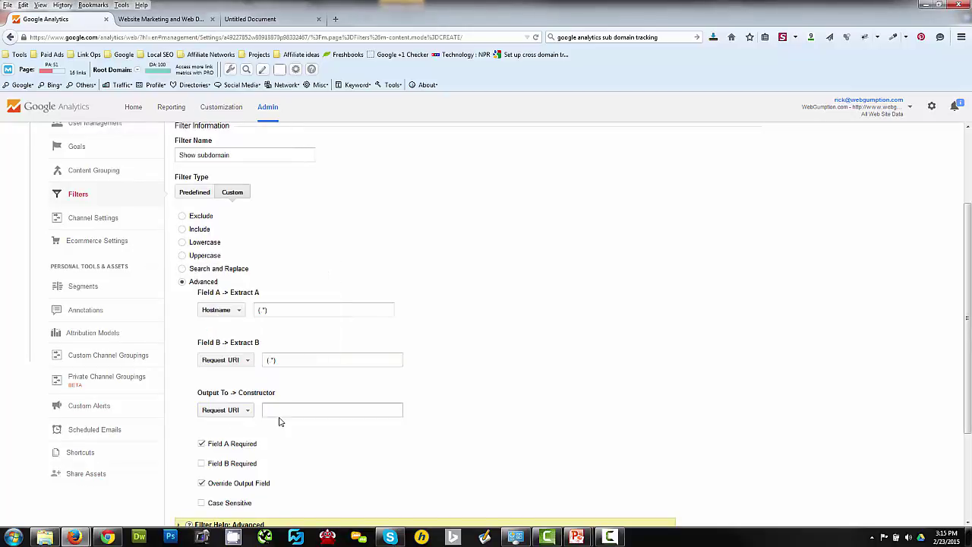
{"action": "type", "text": "$A1$B1"}
{"action": "scroll", "coordinate": [555, 305], "scroll_direction": "down", "scroll_amount": 2}
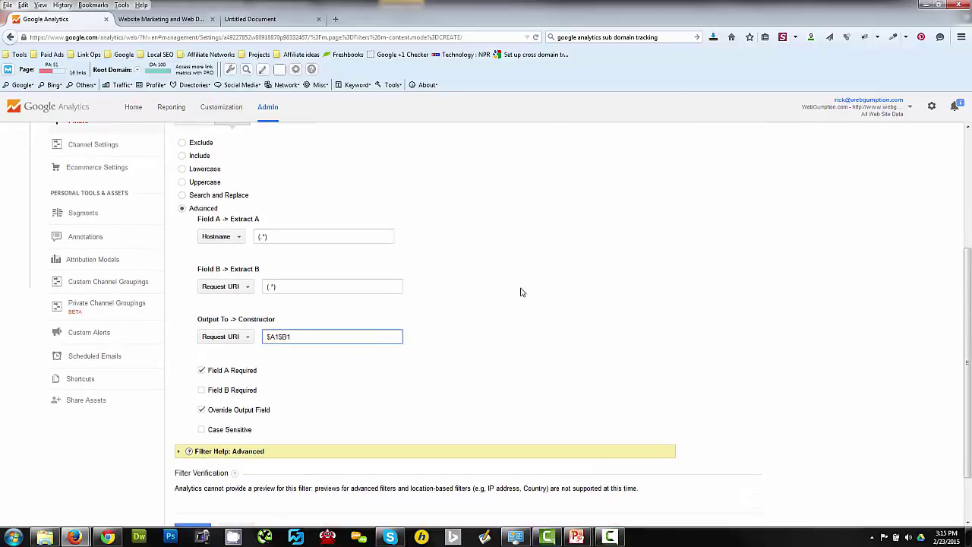
{"action": "scroll", "coordinate": [549, 354], "scroll_direction": "down", "scroll_amount": 1}
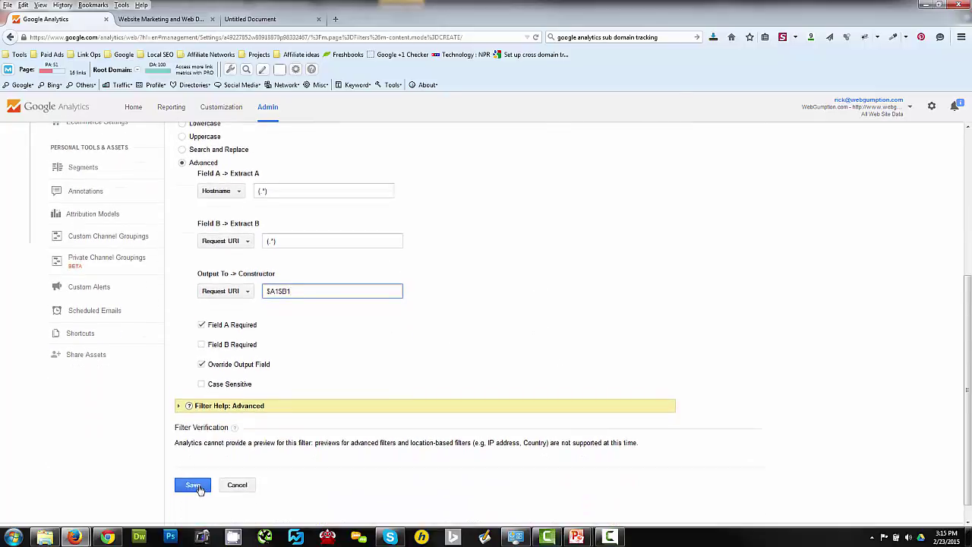
{"action": "left_click", "coordinate": [196, 486]}
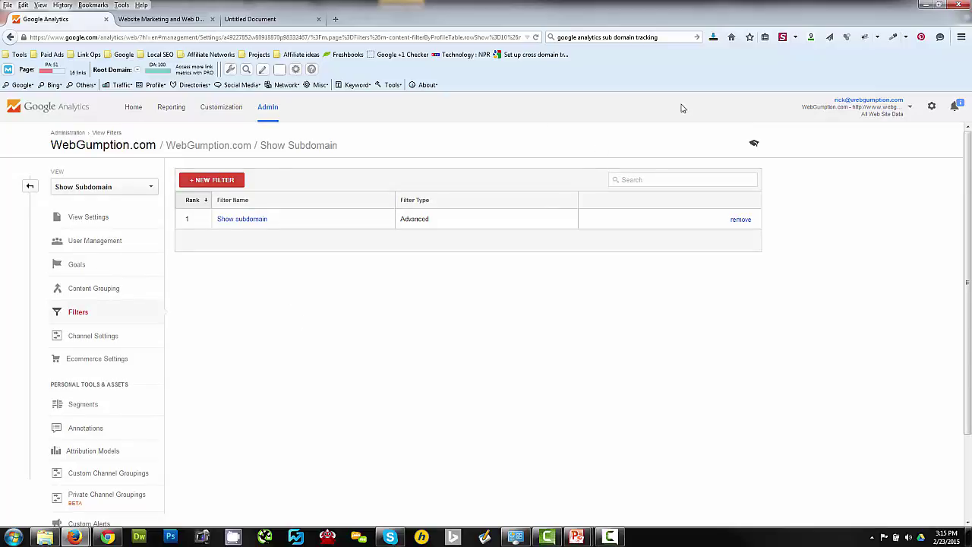
Add webgumption.com to the WebGumption.com property's Referral Exclusion List under its tracking information
{"action": "left_click", "coordinate": [269, 110]}
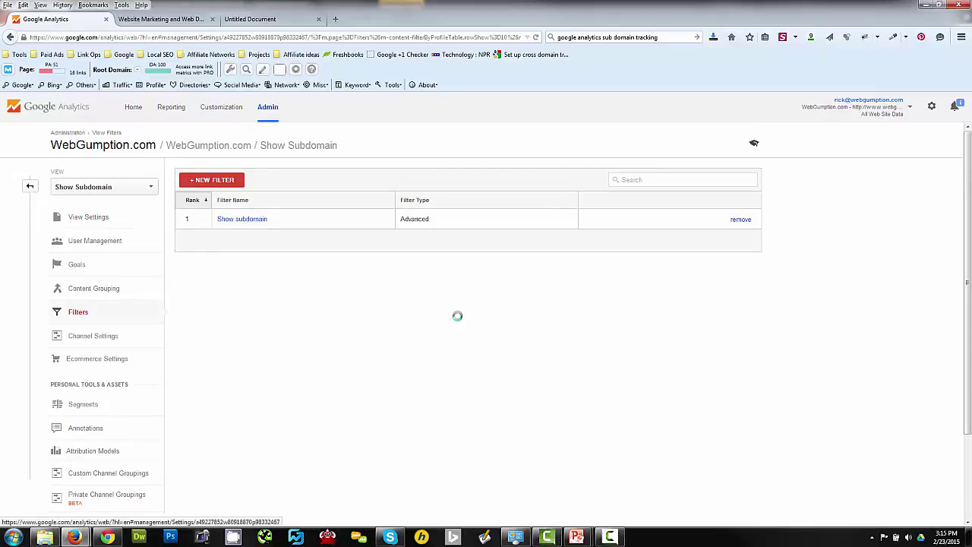
{"action": "left_click", "coordinate": [753, 187]}
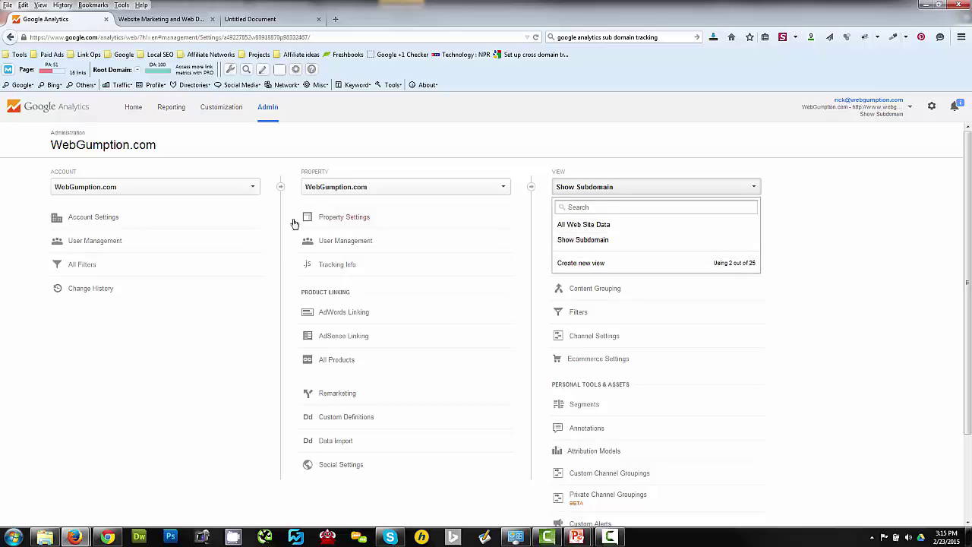
{"action": "left_click", "coordinate": [346, 271]}
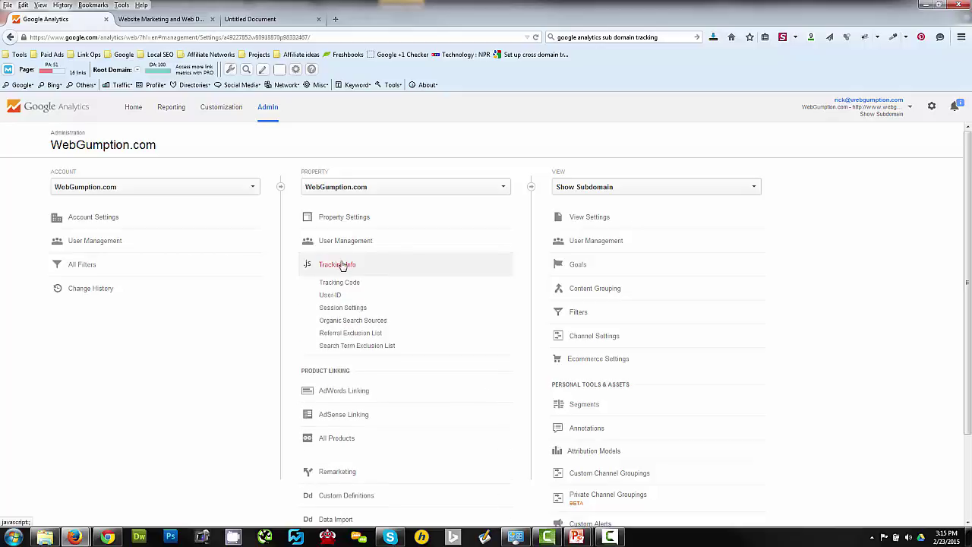
{"action": "left_click", "coordinate": [354, 335]}
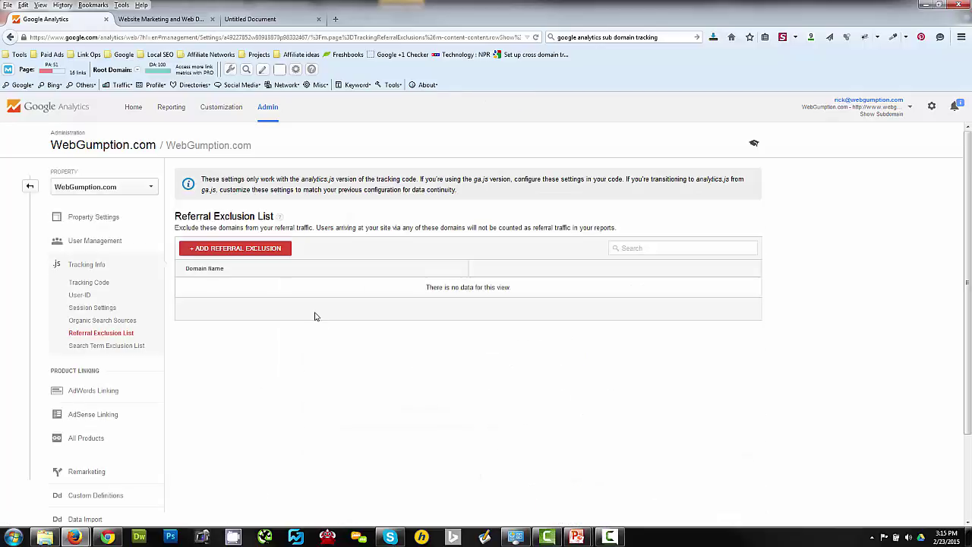
{"action": "left_click", "coordinate": [258, 249]}
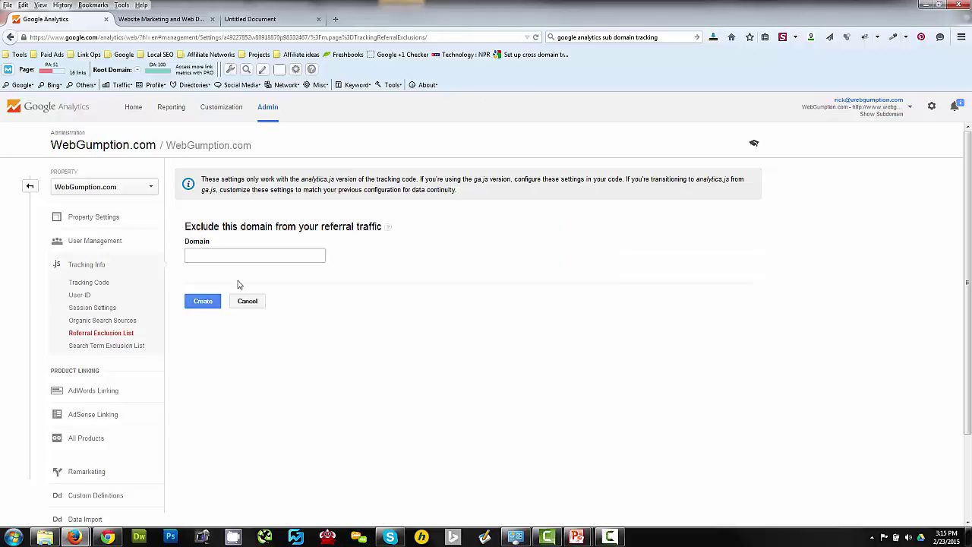
{"action": "left_click", "coordinate": [227, 254]}
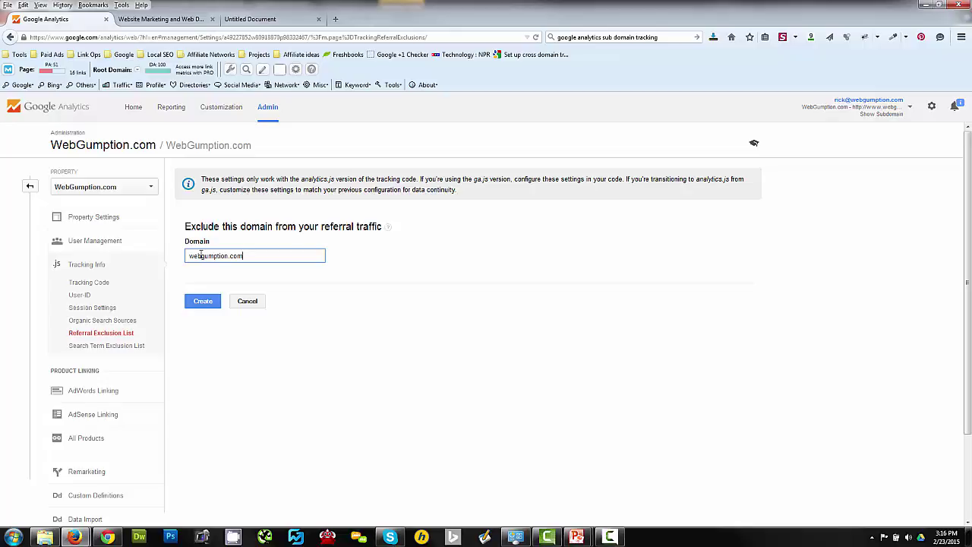
{"action": "double_click", "coordinate": [250, 258]}
{"action": "left_click", "coordinate": [191, 305]}
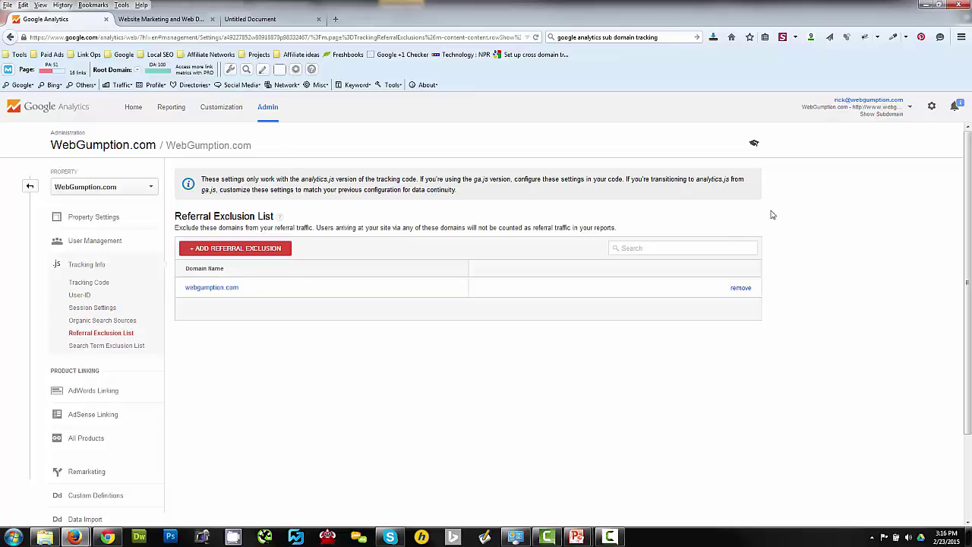
Check the property's available views in the administration, keep Show Subdomain selected, and open its Real-Time Overview report
{"action": "left_click", "coordinate": [274, 105]}
{"action": "left_click", "coordinate": [752, 190]}
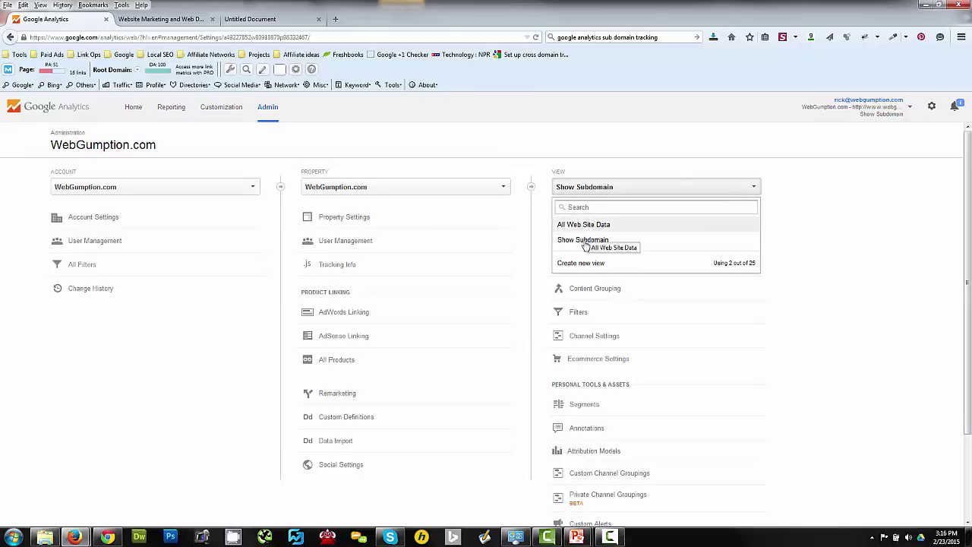
{"action": "left_click", "coordinate": [895, 300]}
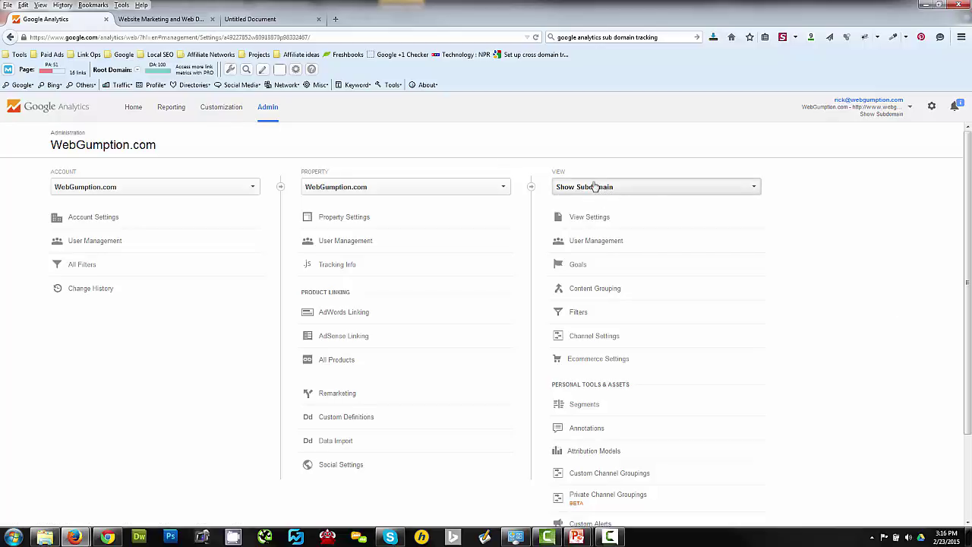
{"action": "left_click", "coordinate": [170, 108]}
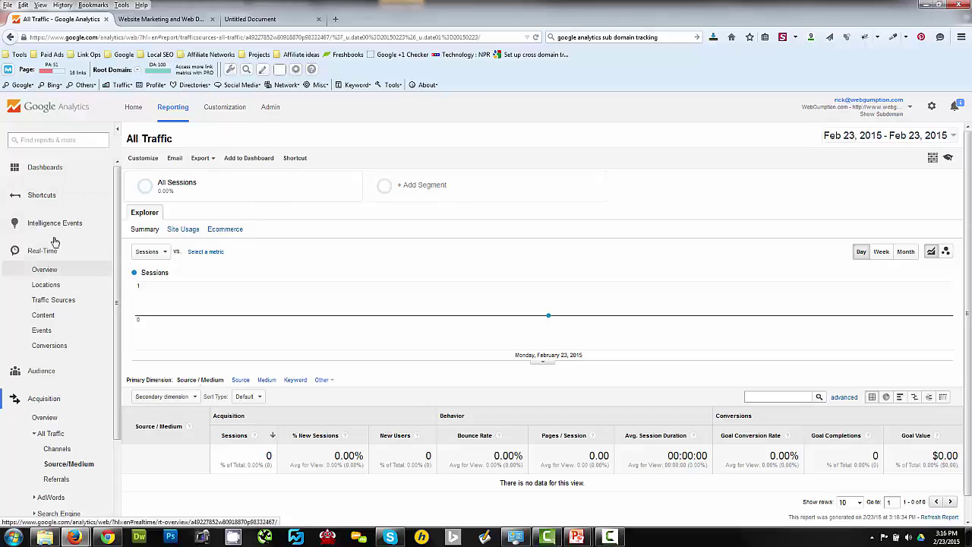
{"action": "left_click", "coordinate": [53, 272]}
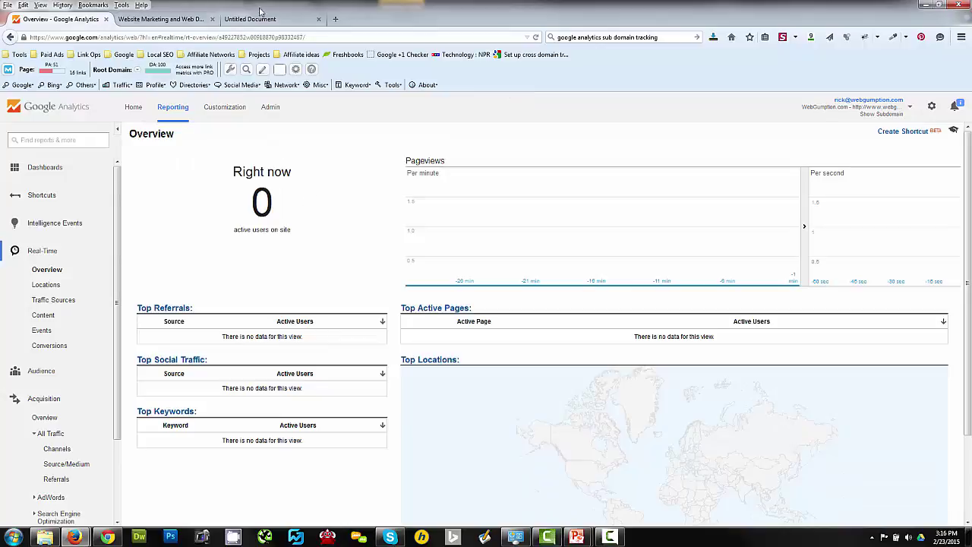
Close the two website pages and search the browser's stored cookies for "webgumption"
{"action": "left_click", "coordinate": [319, 19]}
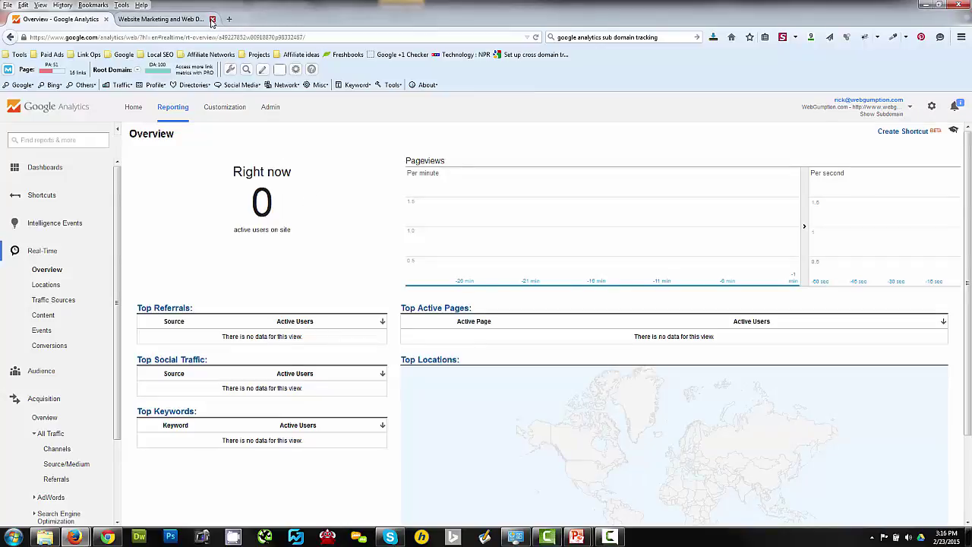
{"action": "left_click", "coordinate": [211, 19]}
{"action": "left_click", "coordinate": [120, 8]}
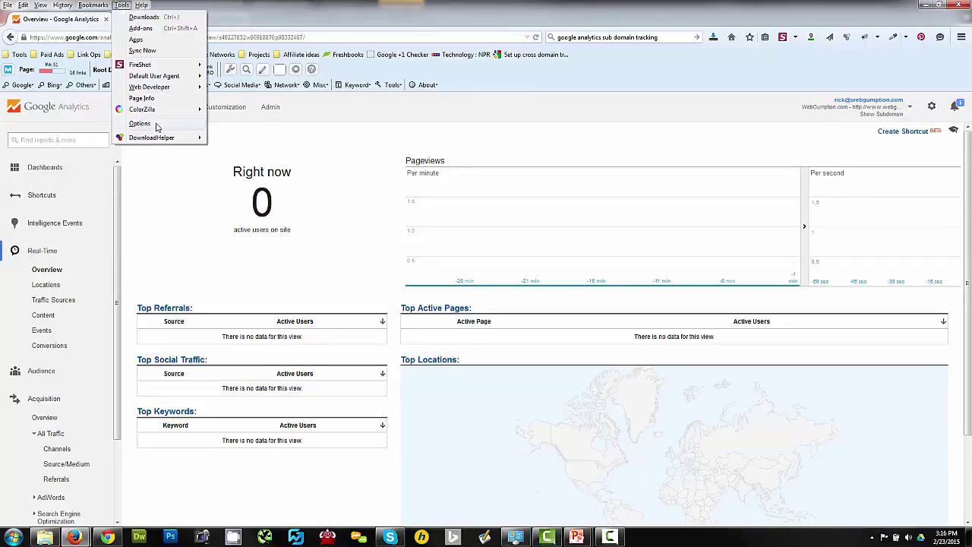
{"action": "left_click", "coordinate": [156, 123]}
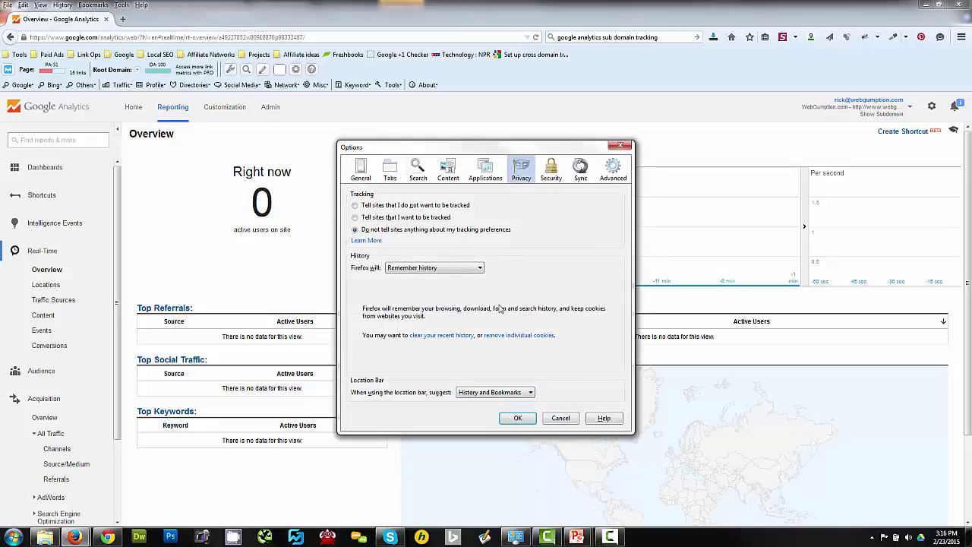
{"action": "left_click", "coordinate": [520, 335]}
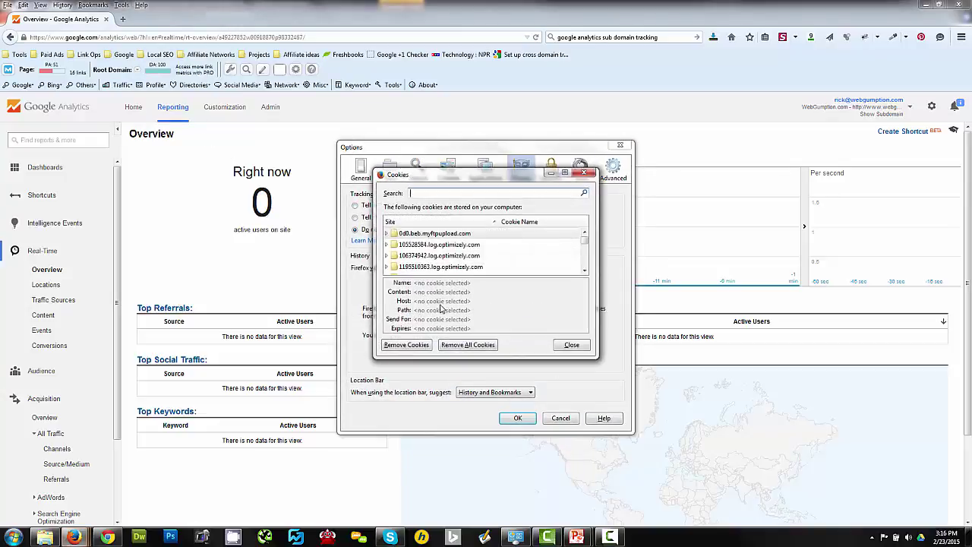
{"action": "type", "text": "webgumption"}
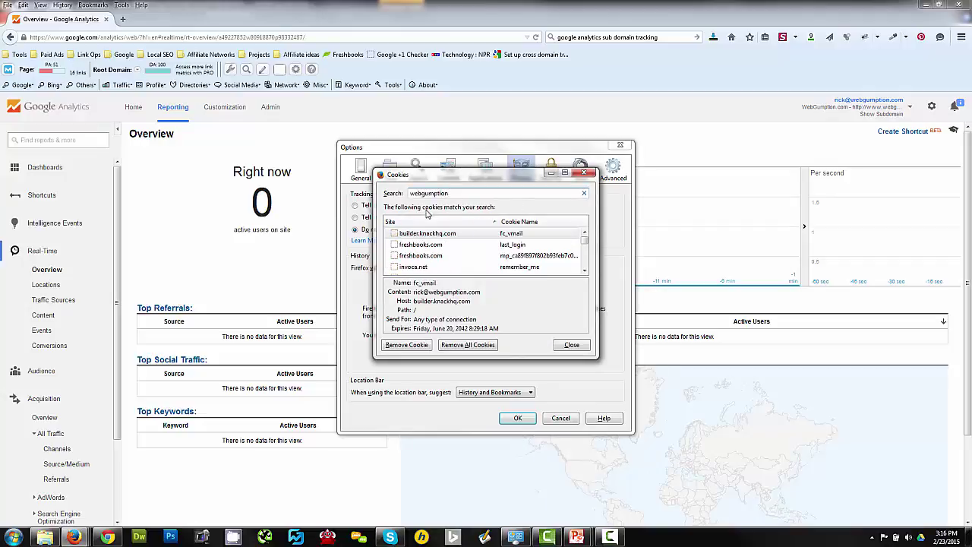
Remove the cookies from webgumption.com through webgumption.wufoo.com, and close the browser's cookie list and options
{"action": "scroll", "coordinate": [444, 261], "scroll_direction": "down", "scroll_amount": 5}
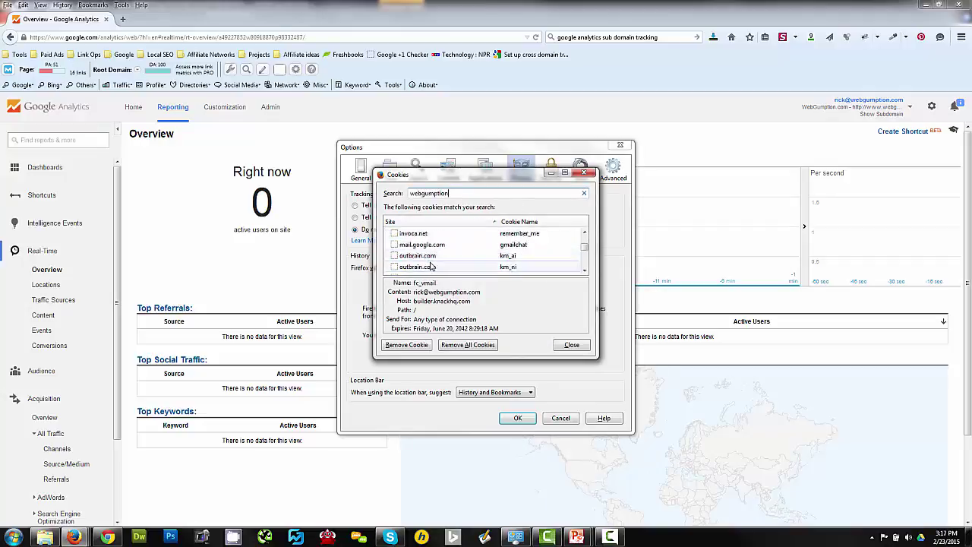
{"action": "left_click", "coordinate": [428, 255]}
{"action": "scroll", "coordinate": [444, 264], "scroll_direction": "down", "scroll_amount": 3}
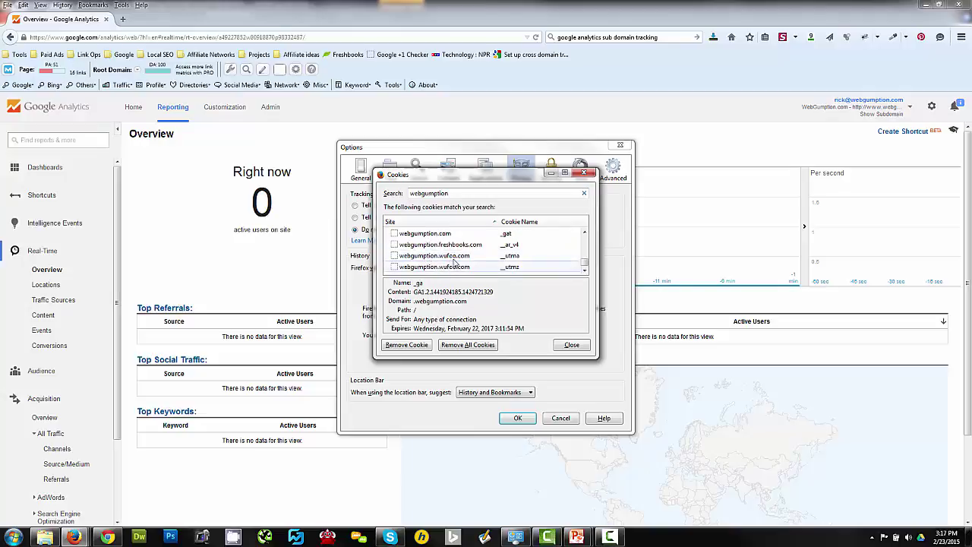
{"action": "left_click", "coordinate": [454, 268], "text": "shift"}
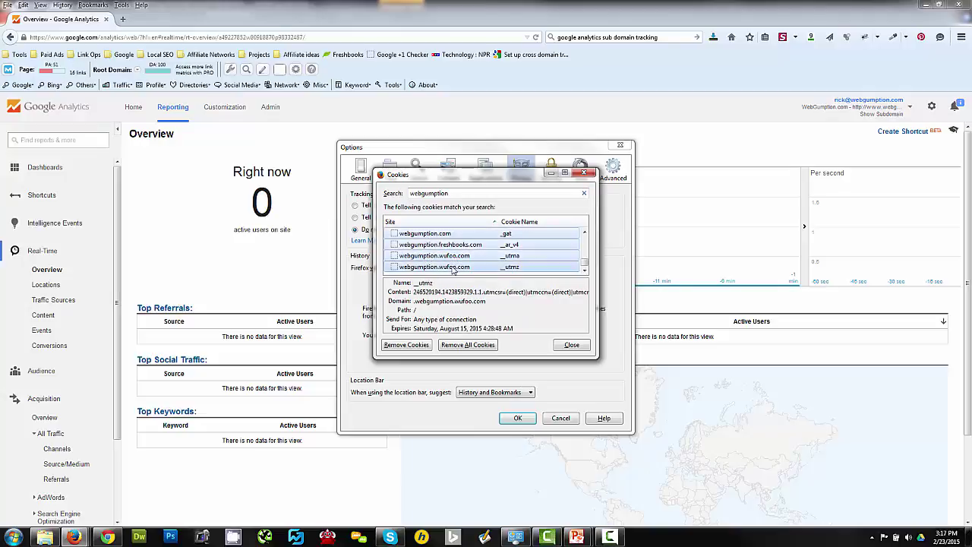
{"action": "key", "text": "Delete"}
{"action": "scroll", "coordinate": [438, 243], "scroll_direction": "down", "scroll_amount": 1}
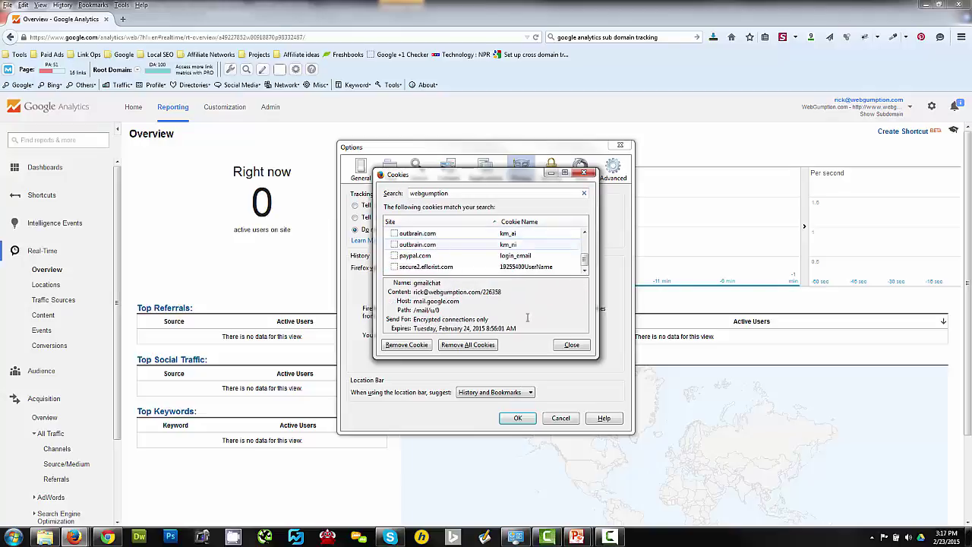
{"action": "left_click", "coordinate": [571, 345]}
{"action": "left_click", "coordinate": [517, 417]}
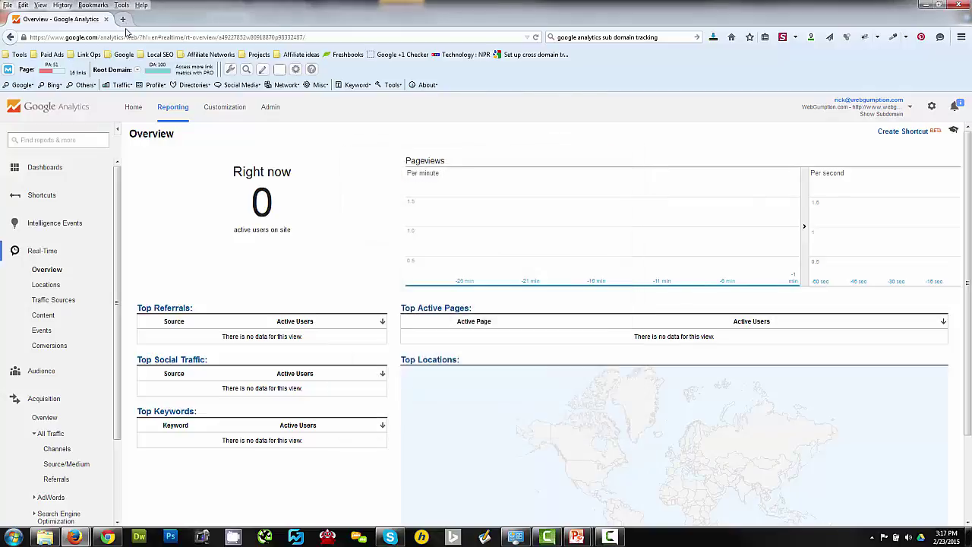
Load the subdomain page tests.webgumption.com in a new browser tab alongside the Real-Time report
{"action": "key", "text": "ctrl+t"}
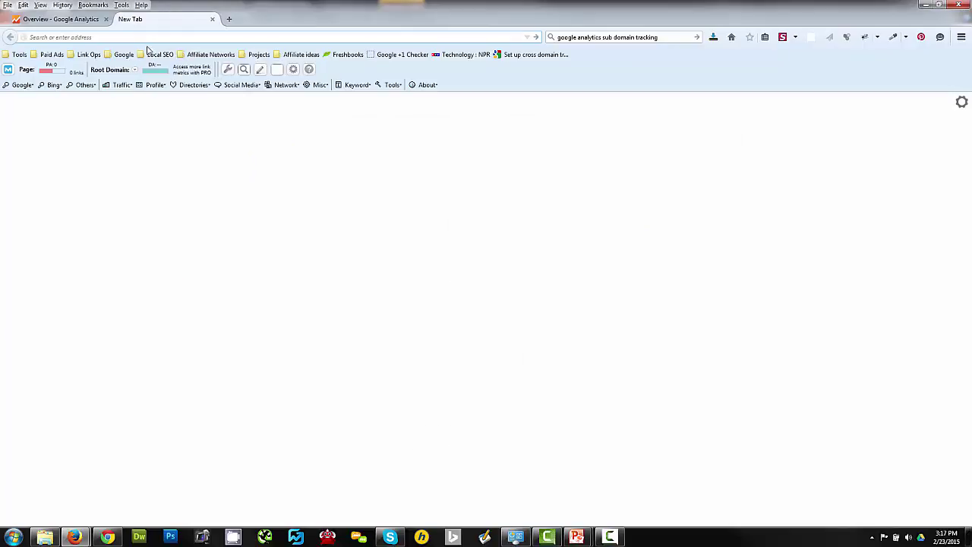
{"action": "left_click", "coordinate": [78, 18]}
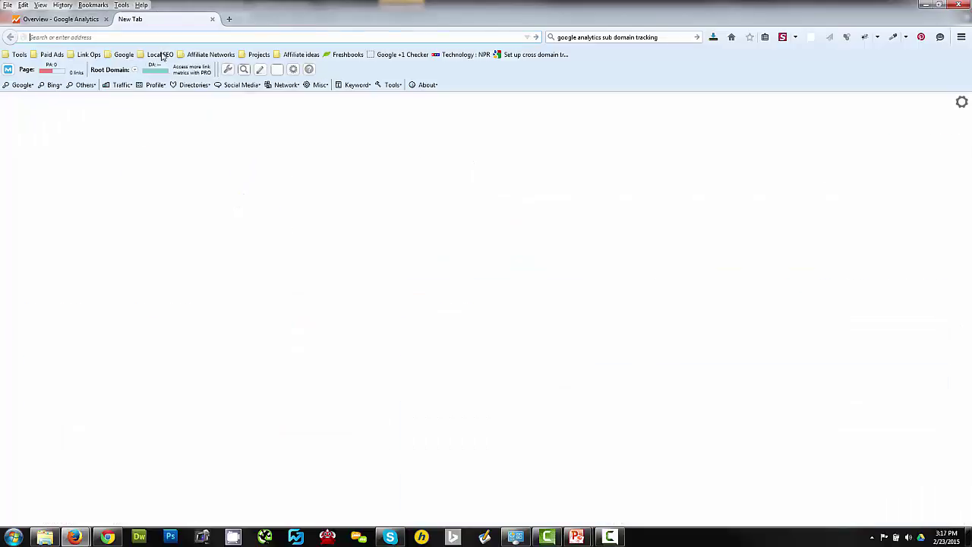
{"action": "left_click", "coordinate": [156, 18]}
{"action": "type", "text": "tests.webgumption.com/"}
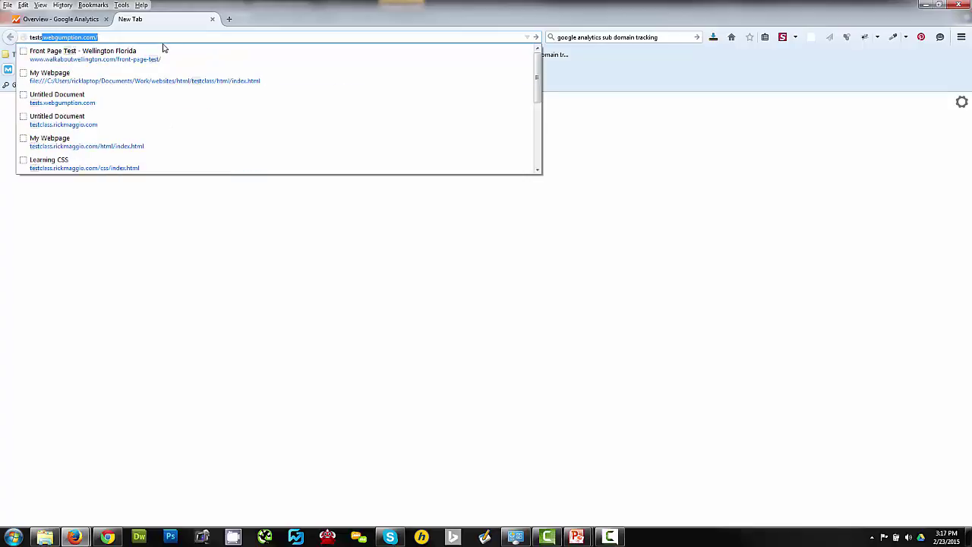
{"action": "key", "text": "Return"}
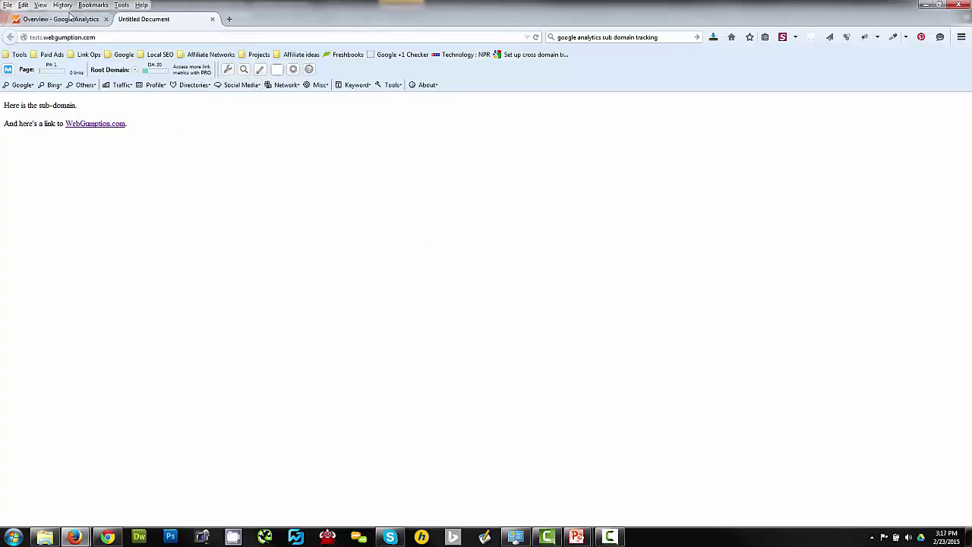
Compare the active page in the Real-Time Overview of Show Subdomain and All Web Site Data, and open Show Subdomain's real-time Traffic Sources report
{"action": "left_click", "coordinate": [67, 19]}
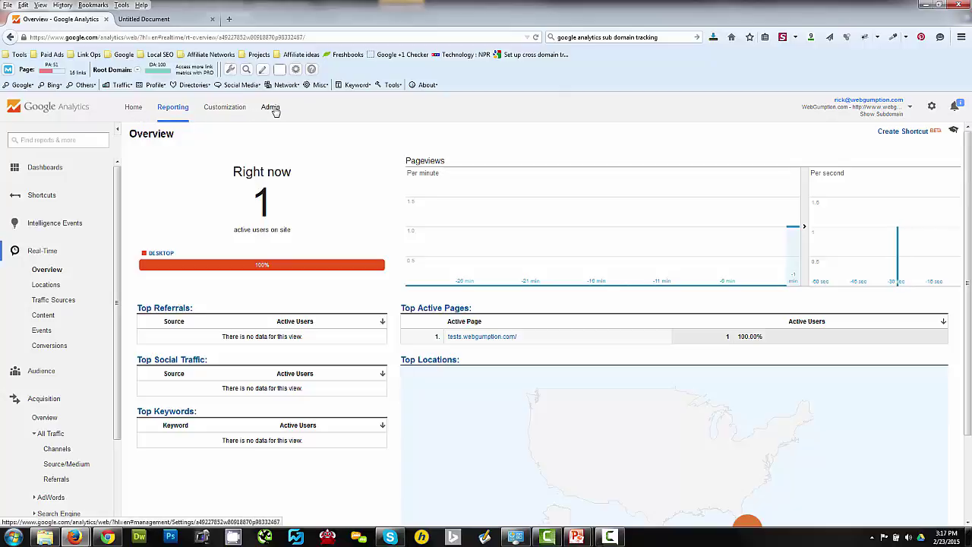
{"action": "left_click", "coordinate": [896, 114]}
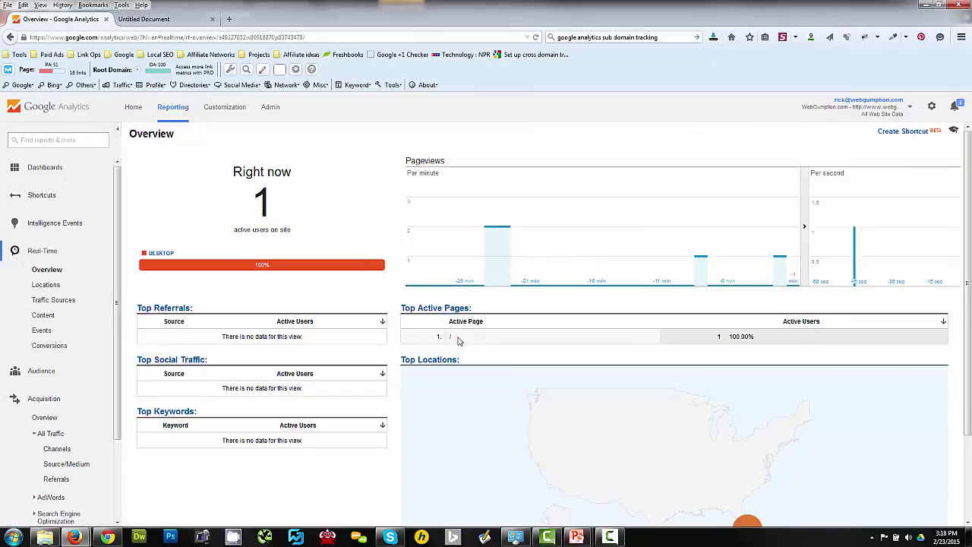
{"action": "left_click", "coordinate": [10, 37]}
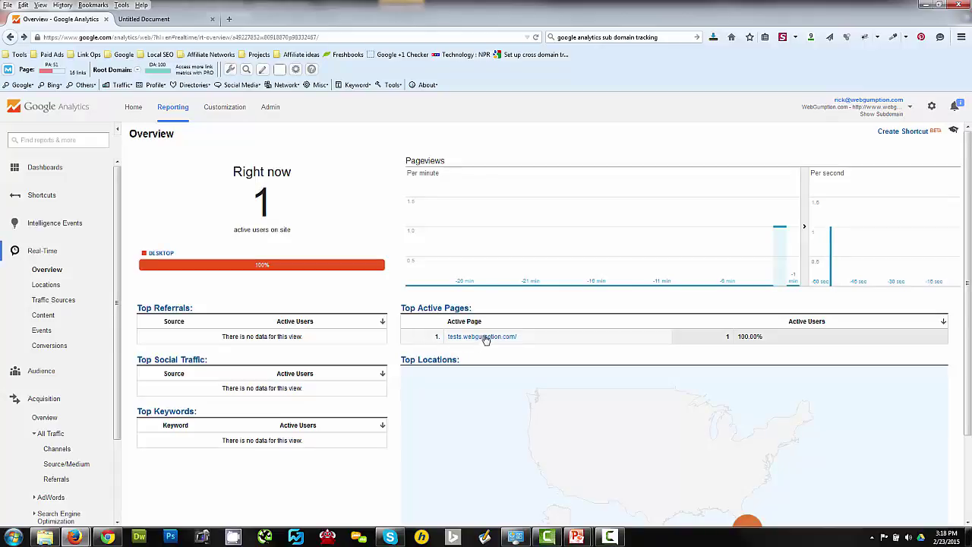
{"action": "left_click", "coordinate": [61, 299]}
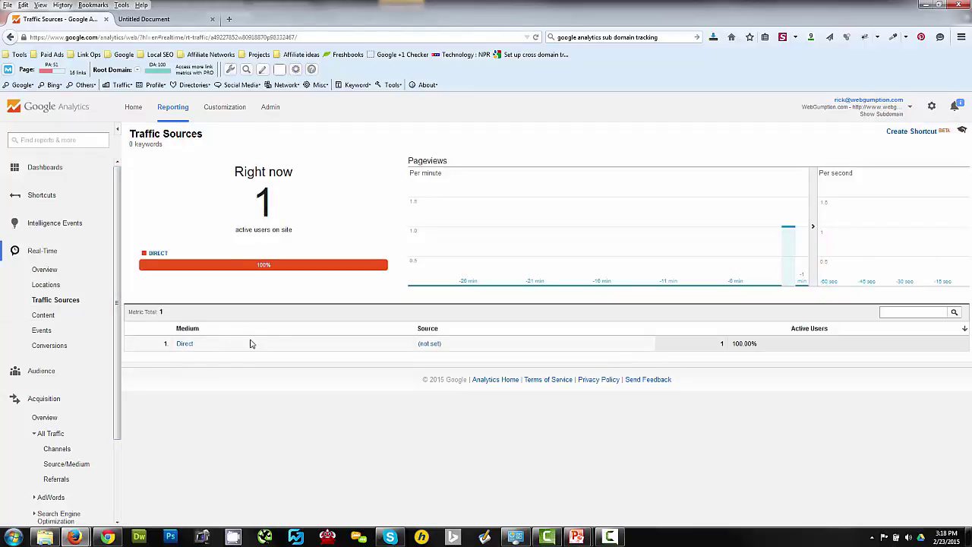
Follow the WebGumption.com link on the subdomain test page and return to the real-time Traffic Sources report
{"action": "left_click", "coordinate": [144, 19]}
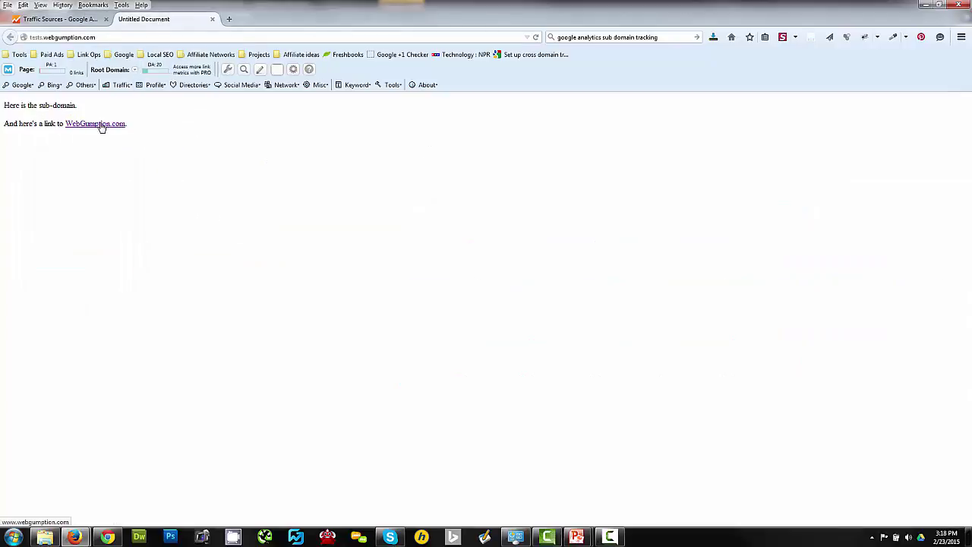
{"action": "left_click", "coordinate": [101, 126]}
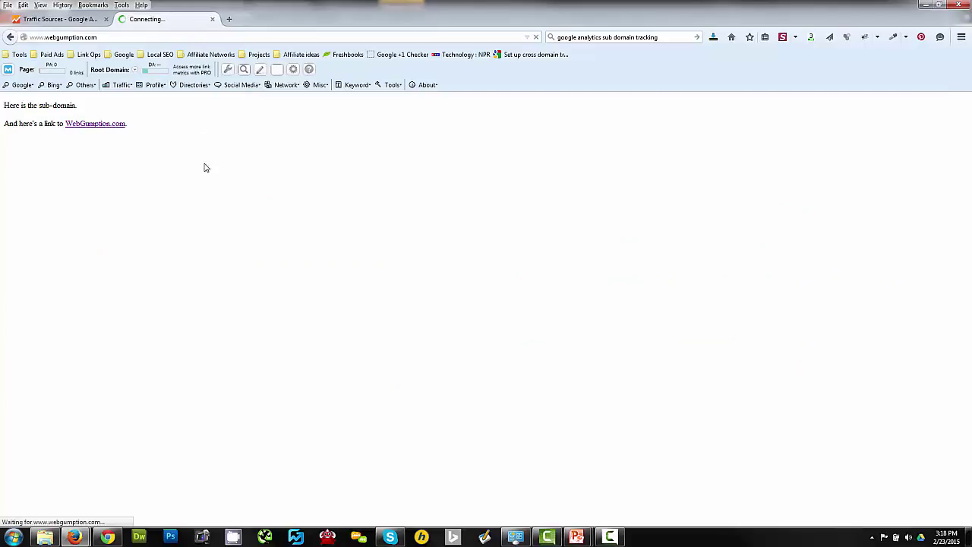
{"action": "left_click", "coordinate": [67, 20]}
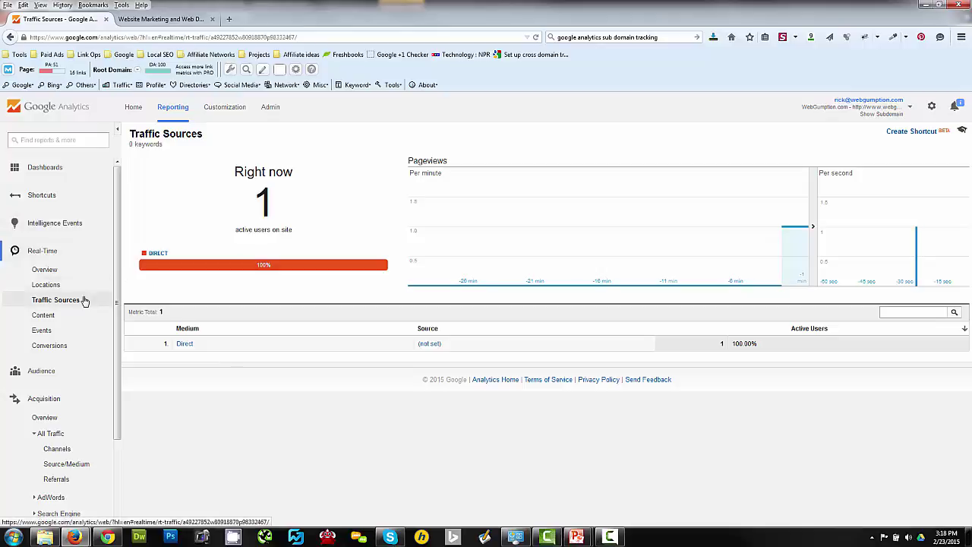
Check the active page in the real-time Content report, and review the visit's medium and source in the Traffic Sources report
{"action": "left_click", "coordinate": [49, 315]}
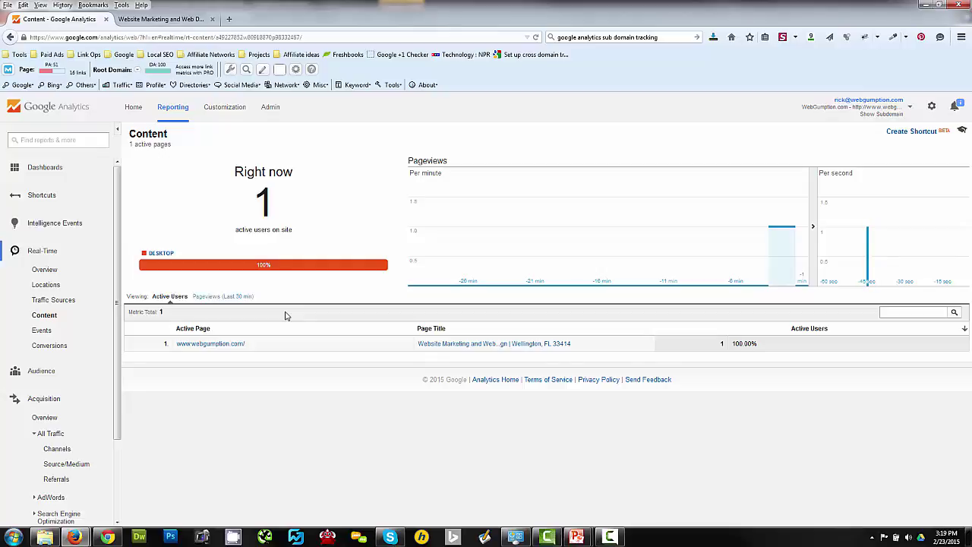
{"action": "left_click_drag", "start_coordinate": [253, 348], "coordinate": [179, 349]}
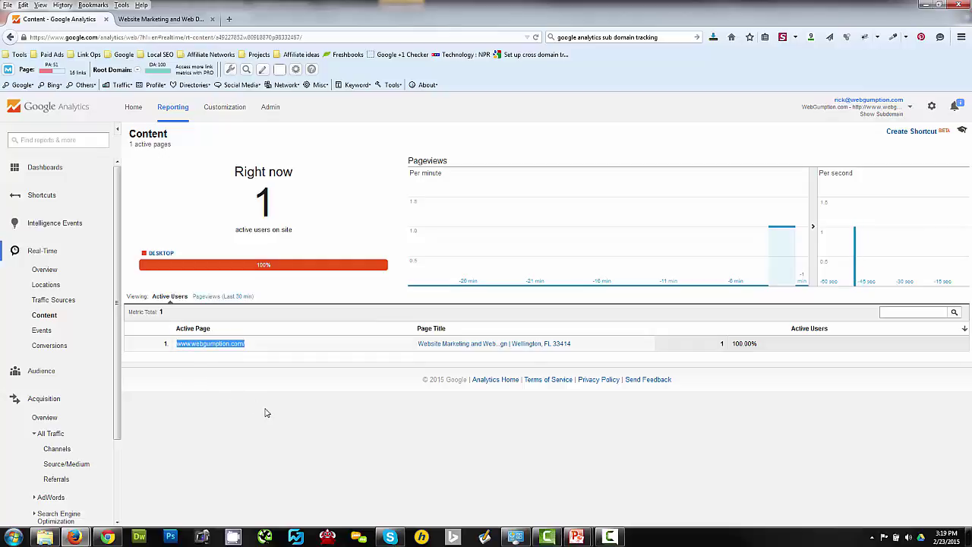
{"action": "left_click", "coordinate": [120, 307]}
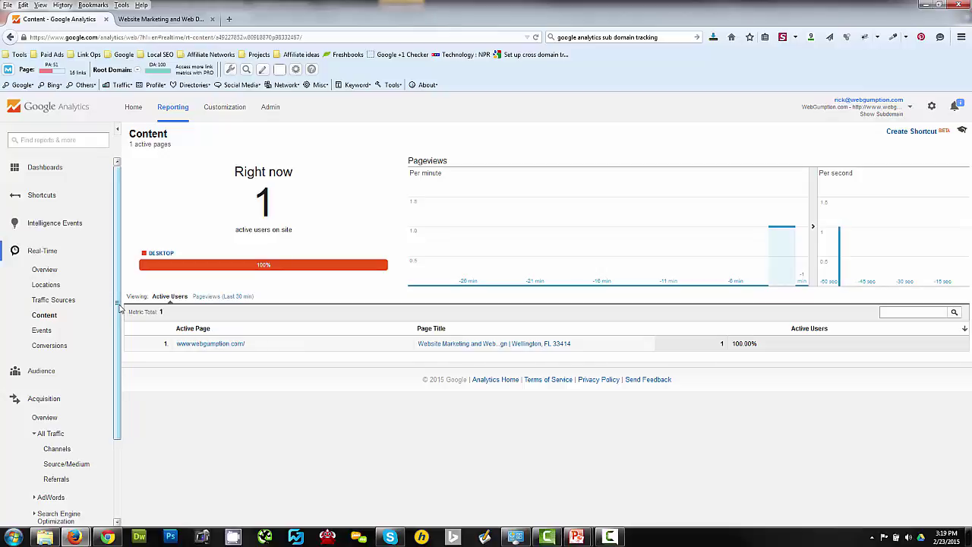
{"action": "left_click", "coordinate": [58, 300]}
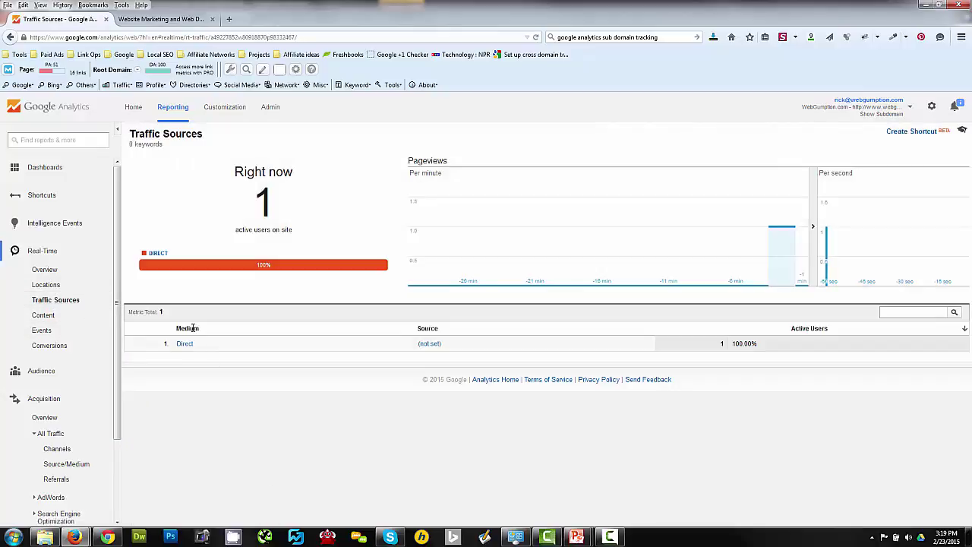